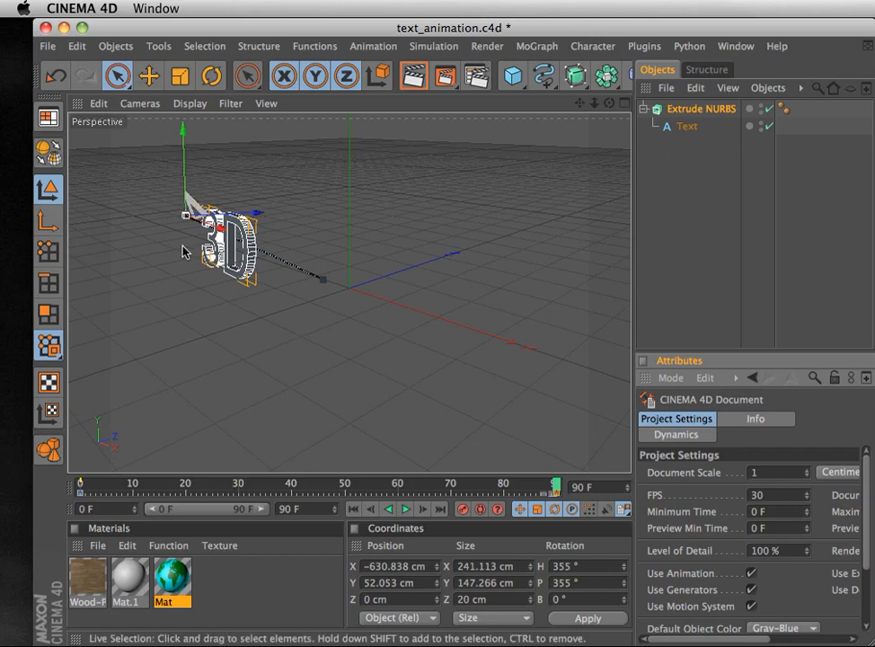
# Orbit and pan the perspective view around the 3D text, and reset the view with Frame Default
pyautogui.click(629, 113)
pyautogui.click(325, 198)
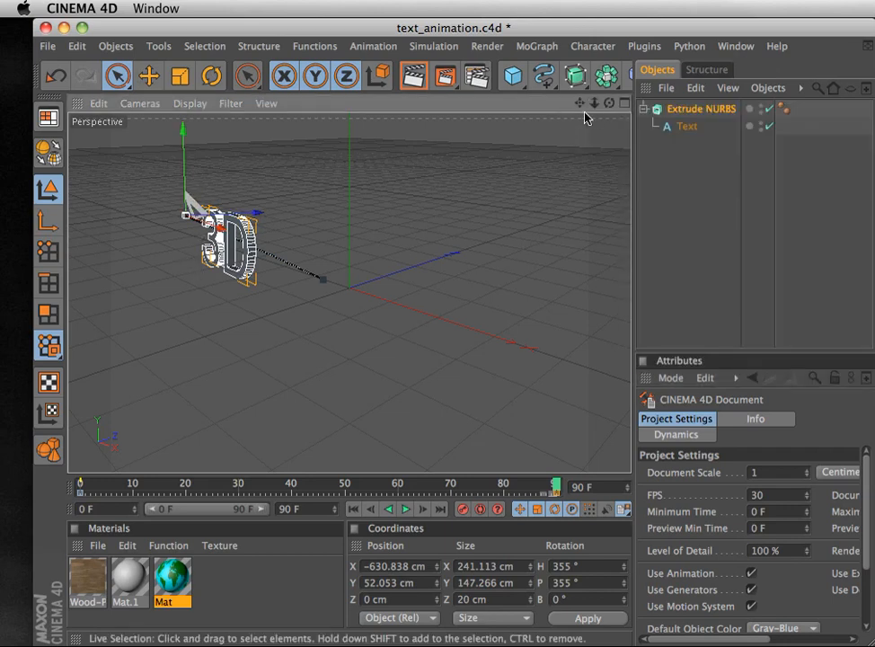
pyautogui.moveTo(611, 104); pyautogui.dragTo(358, 317)
pyautogui.moveTo(580, 110); pyautogui.dragTo(539, 81)
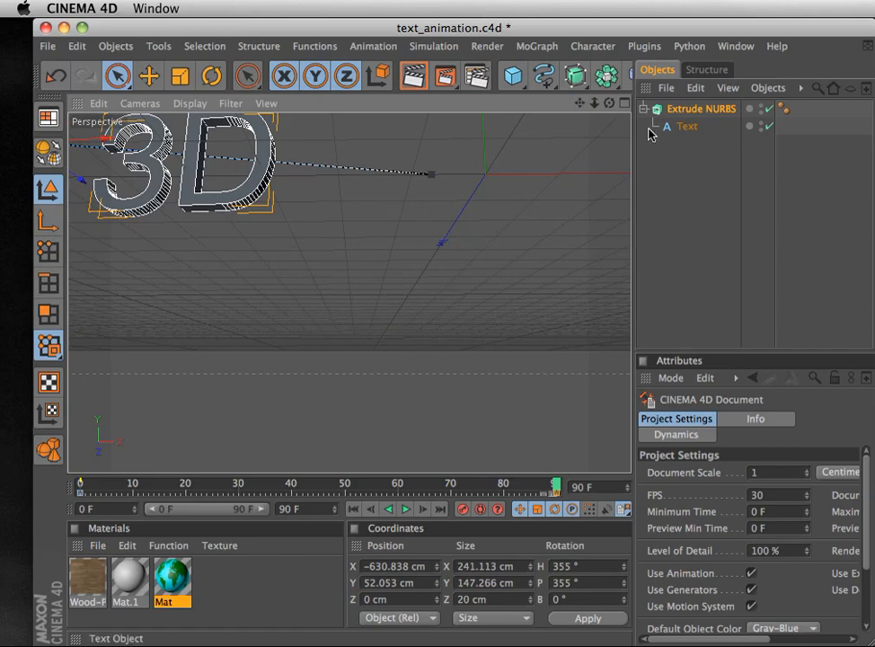
pyautogui.moveTo(611, 104)
pyautogui.mouseDown()
pyautogui.moveTo(451, 278)
pyautogui.moveTo(179, 77)
pyautogui.moveTo(149, 487)
pyautogui.moveTo(384, 126)
pyautogui.moveTo(609, 102)
pyautogui.mouseUp()
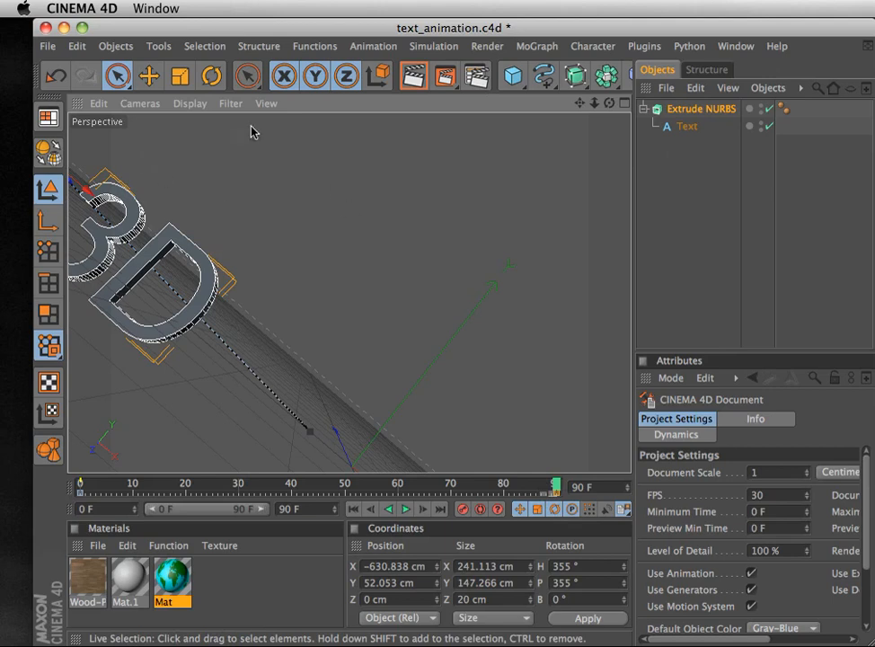
pyautogui.click(98, 106)
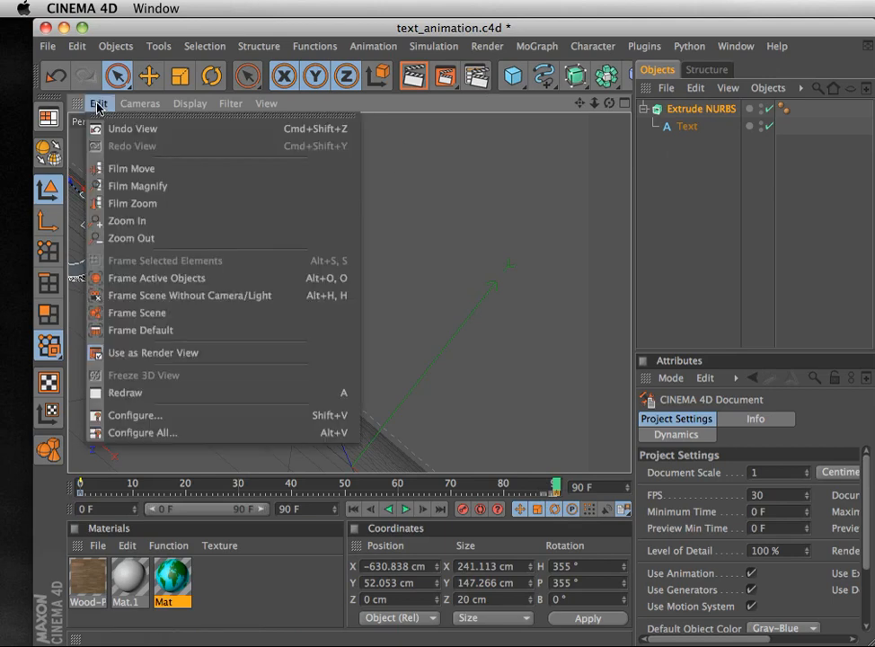
pyautogui.click(163, 333)
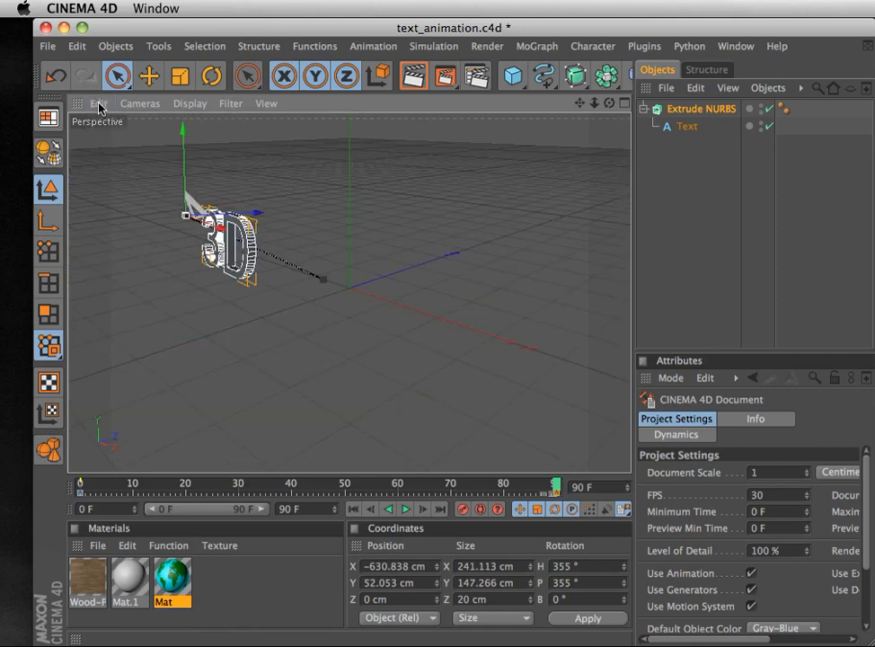
pyautogui.click(77, 47)
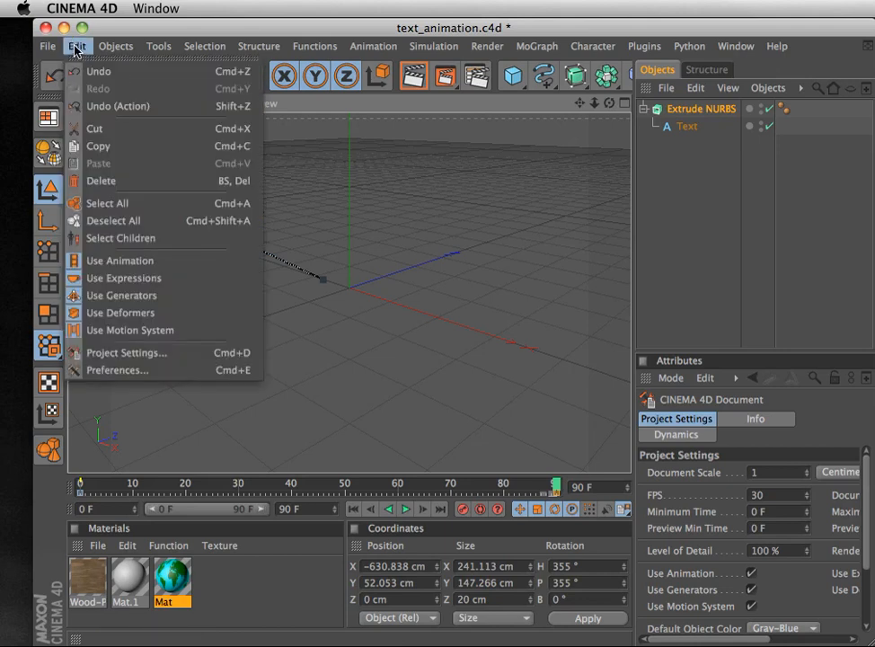
pyautogui.click(125, 4)
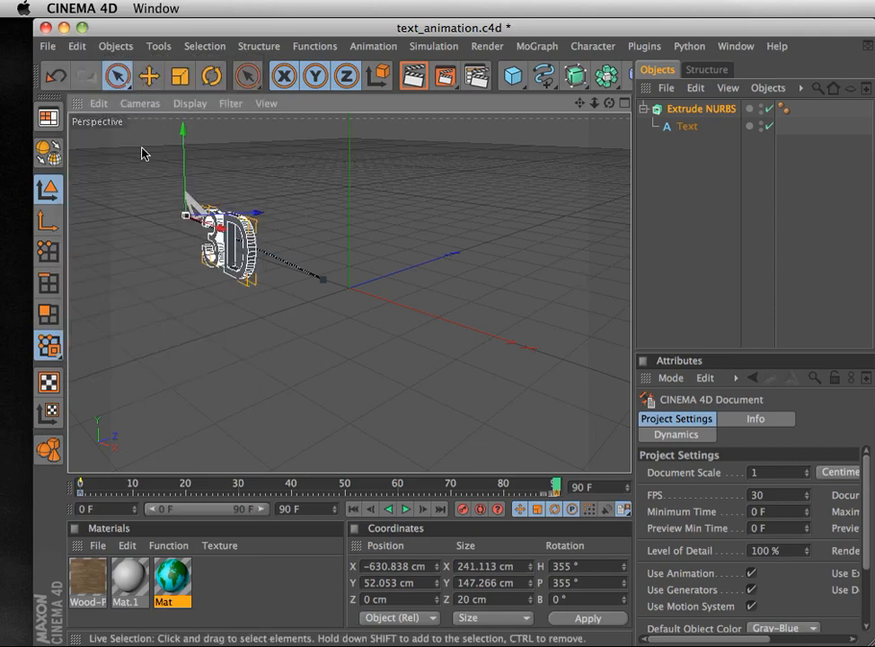
pyautogui.click(95, 104)
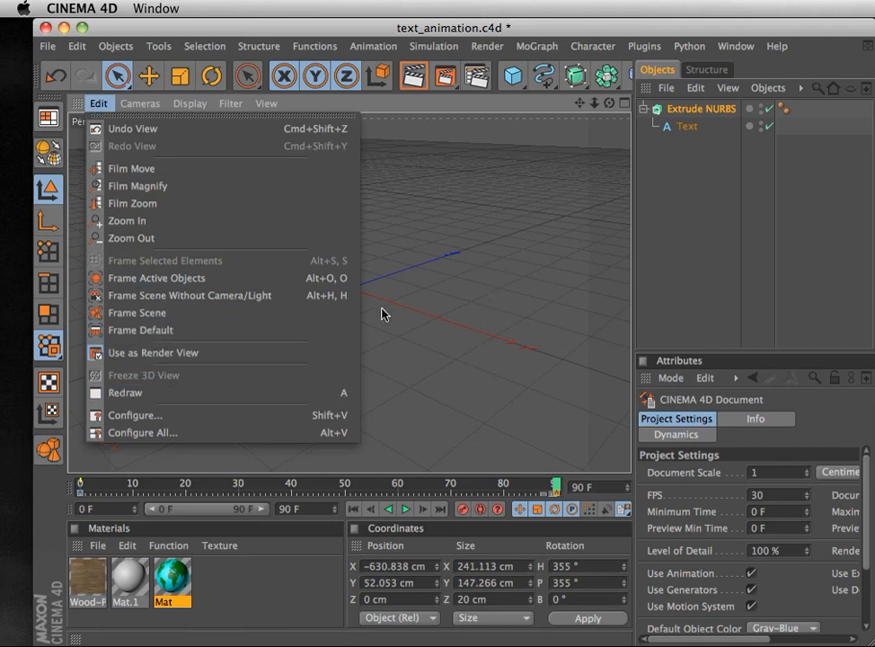
pyautogui.click(114, 331)
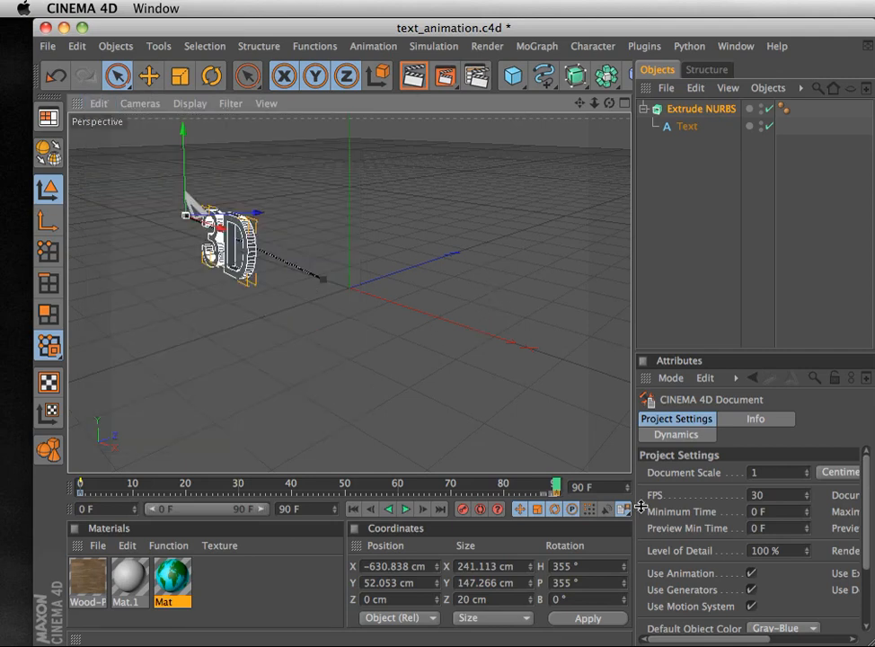
# Check the Animation Unit setting in the Units preferences and close the preferences
pyautogui.moveTo(607, 486); pyautogui.dragTo(479, 482)
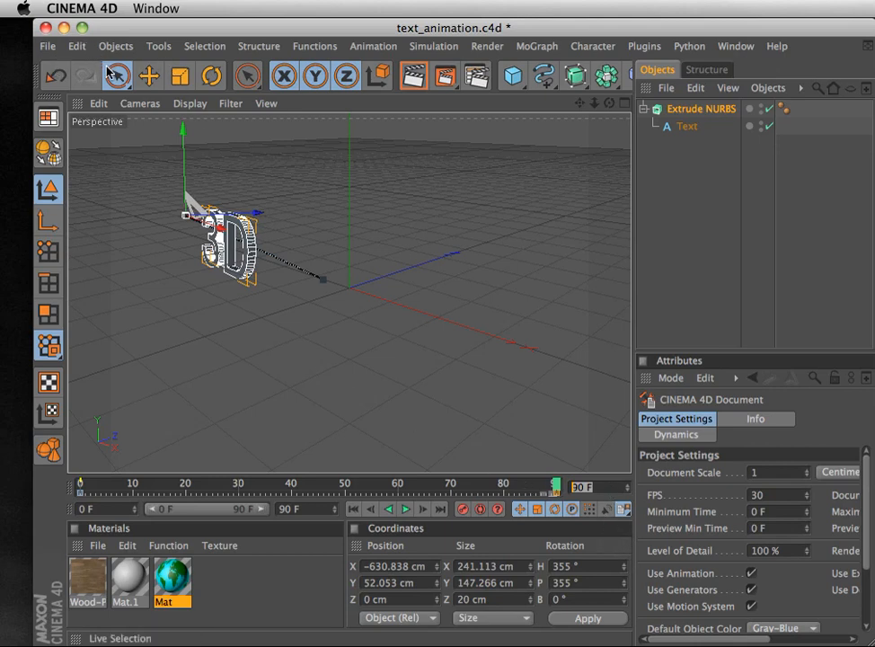
pyautogui.click(77, 46)
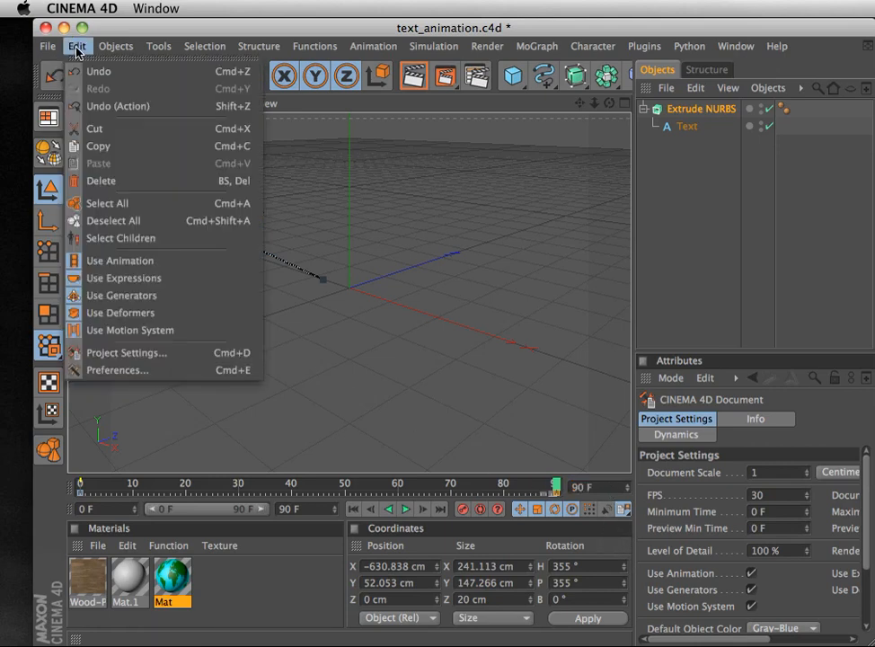
pyautogui.click(157, 376)
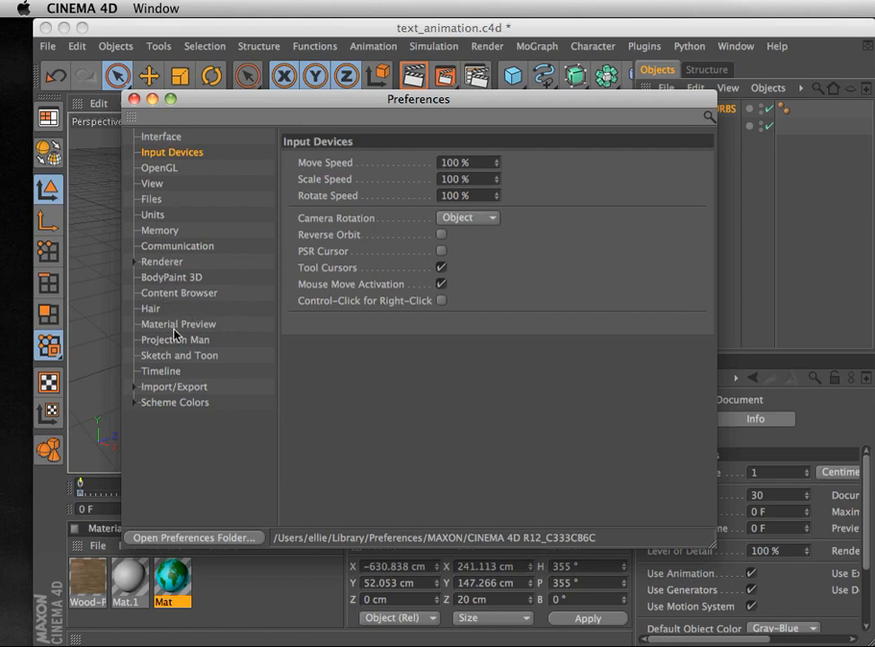
pyautogui.click(153, 215)
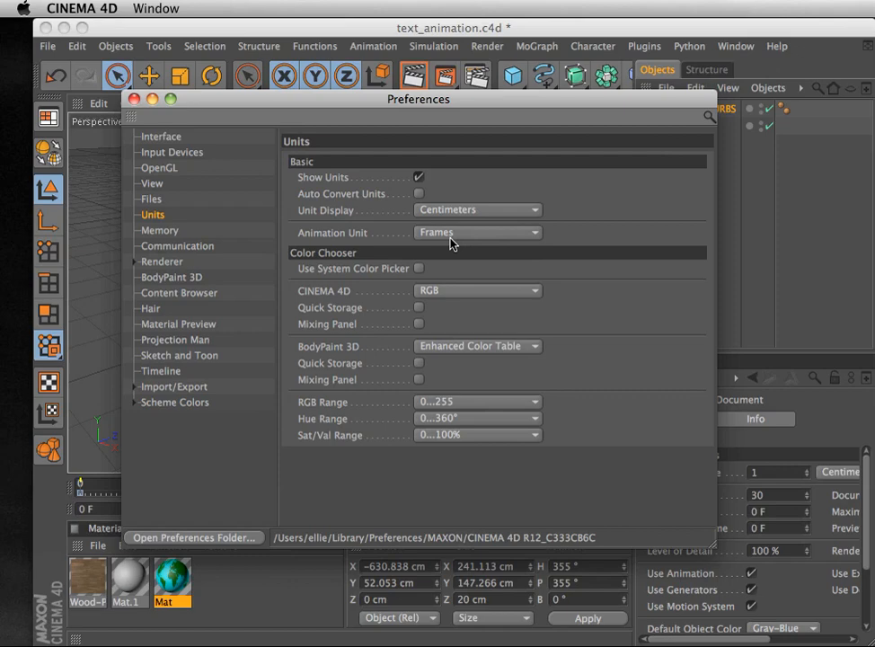
pyautogui.click(133, 99)
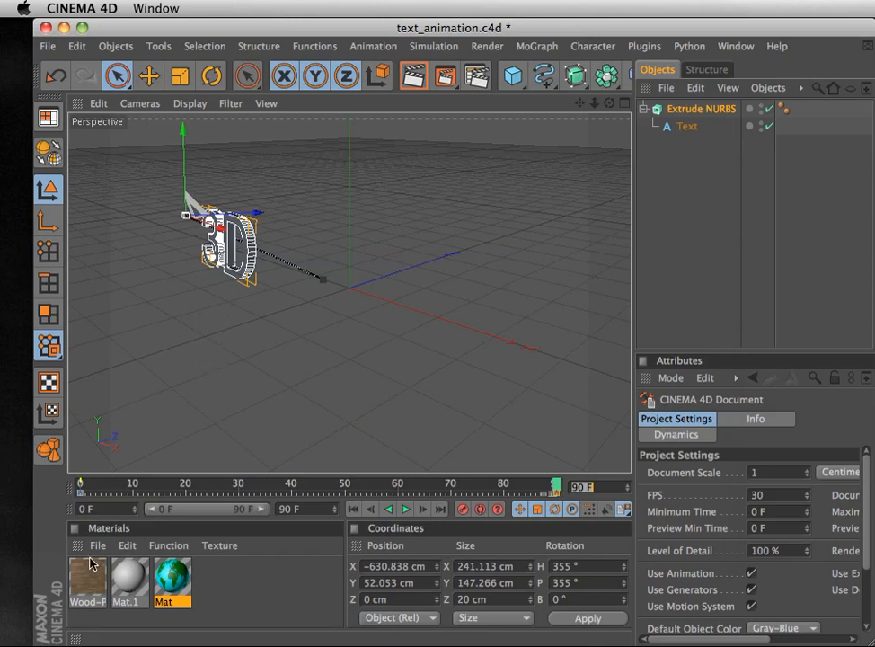
# Delete the globe-textured Mat material and the wood material from the scene
pyautogui.click(173, 588)
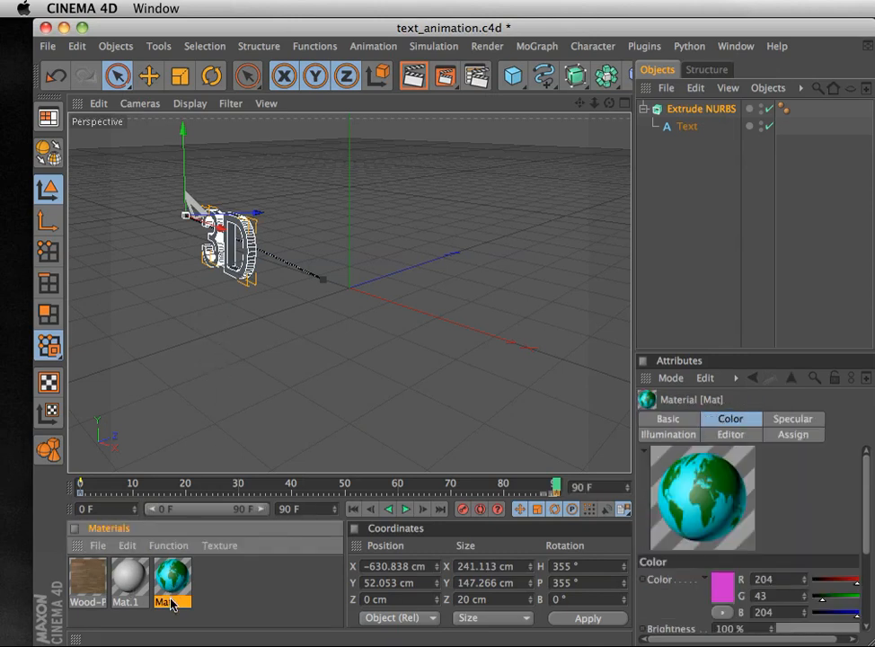
pyautogui.press('Delete')
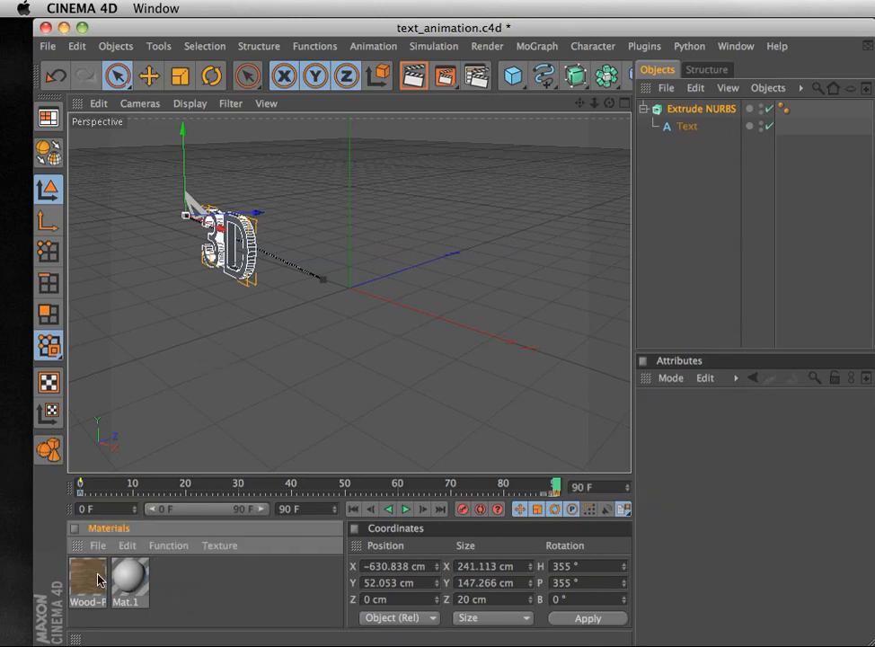
pyautogui.click(90, 583)
pyautogui.press('Delete')
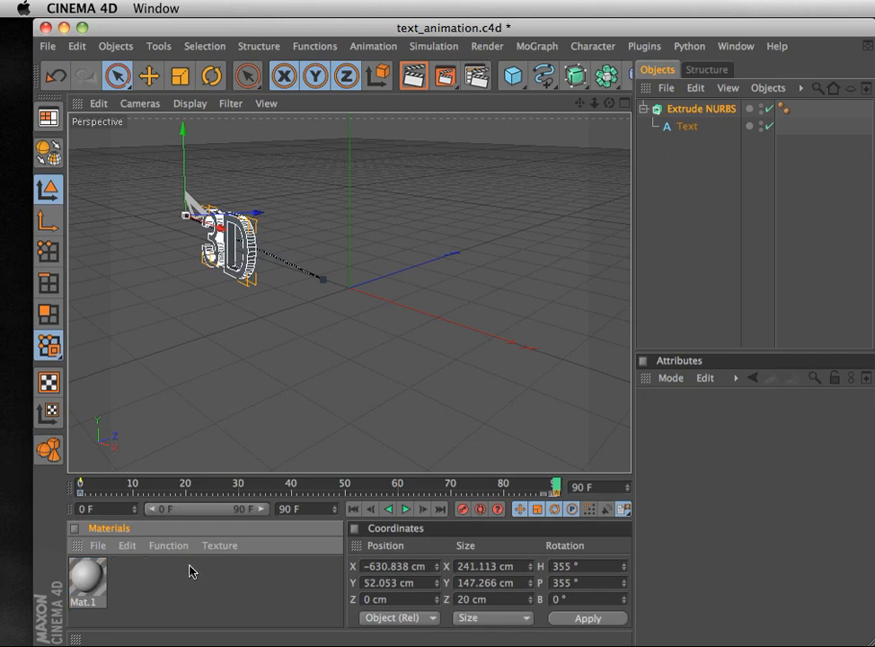
# Return the timeline to frame 0 and replace the Mat.1 material with a new default material
pyautogui.click(85, 579)
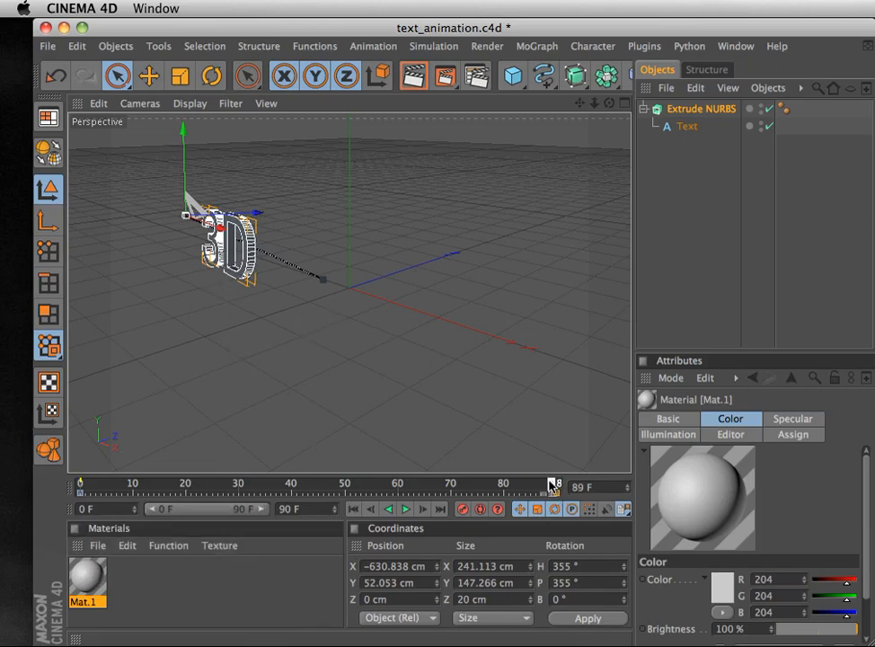
pyautogui.click(81, 486)
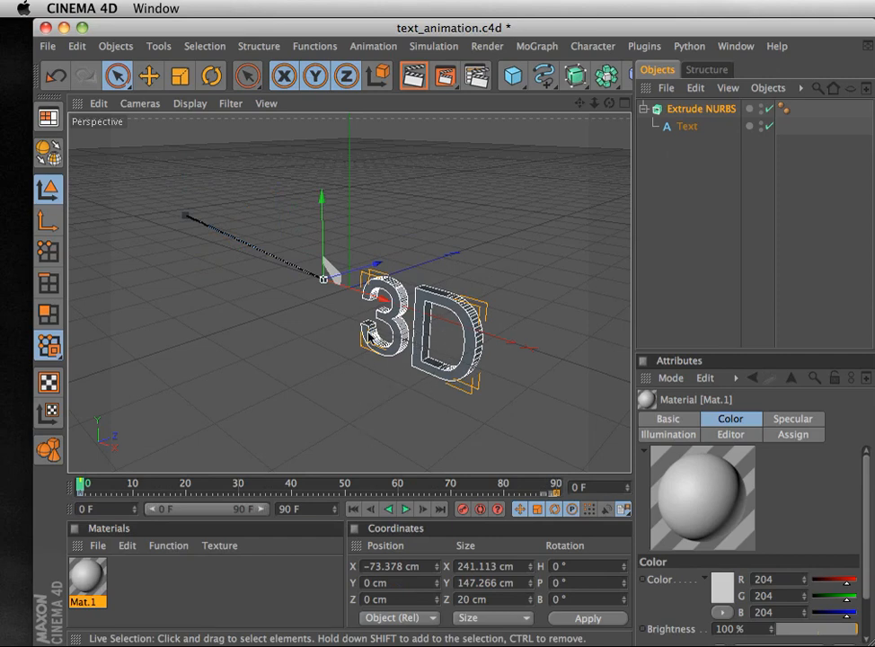
pyautogui.click(95, 547)
pyautogui.click(125, 571)
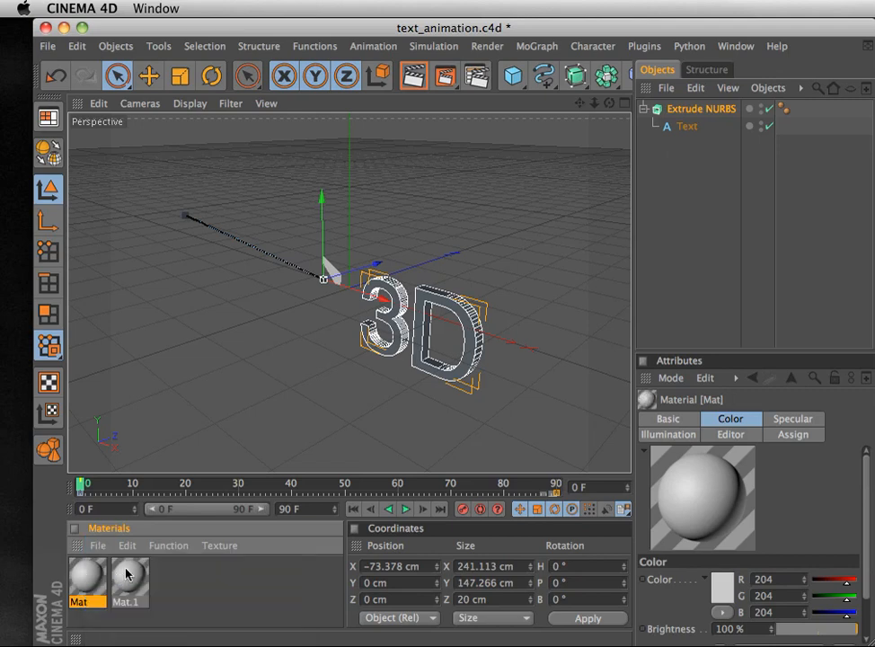
pyautogui.click(142, 600)
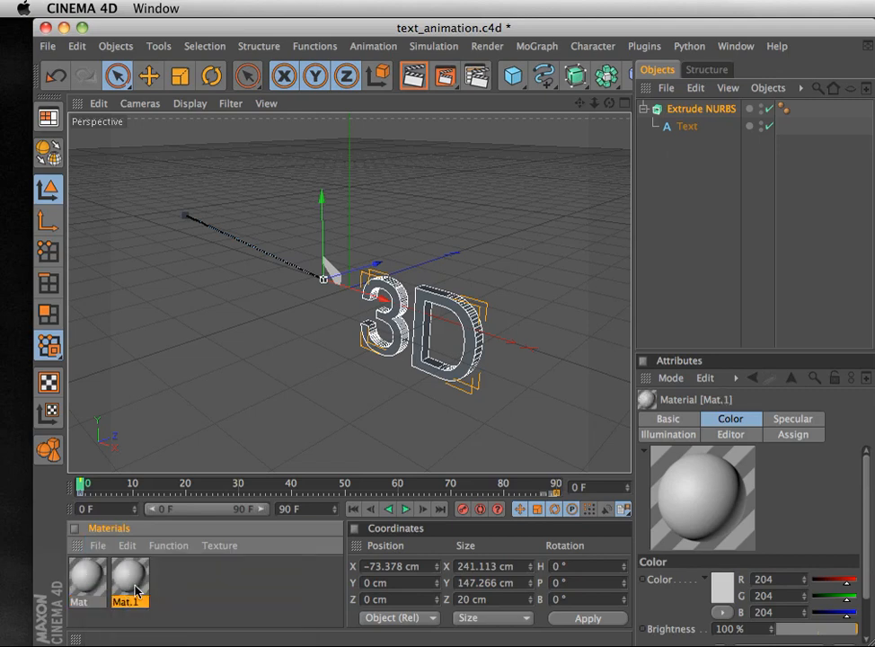
pyautogui.press('Delete')
# Load the gda_world_map_small image as the color texture of the new Mat material
pyautogui.click(88, 579)
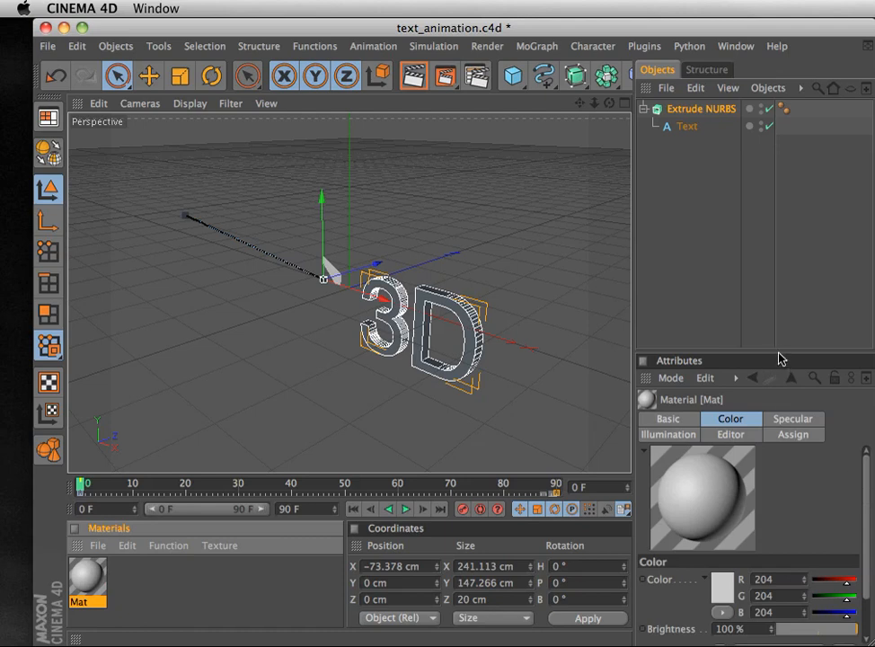
pyautogui.moveTo(777, 352); pyautogui.dragTo(773, 135)
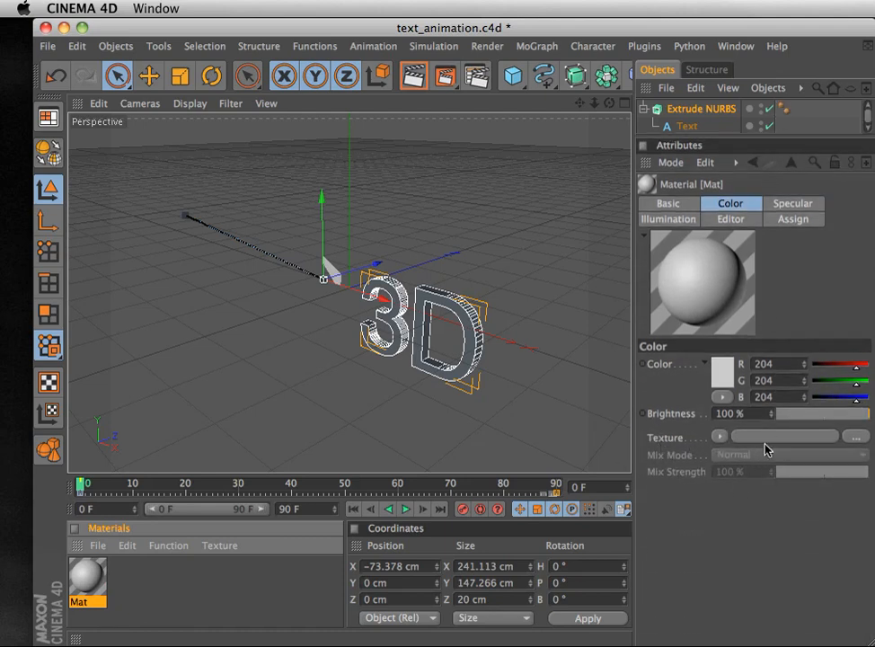
pyautogui.click(794, 437)
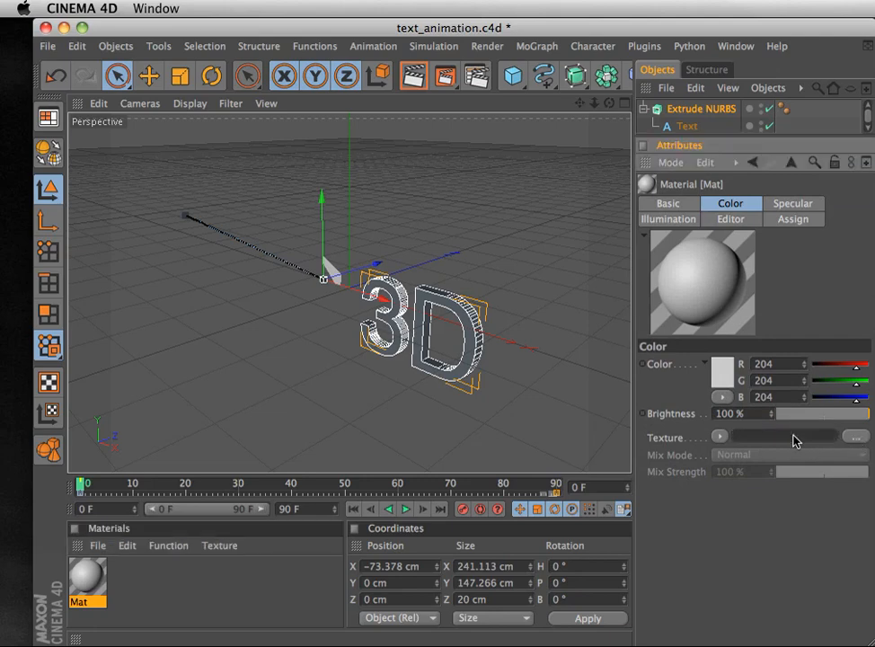
pyautogui.click(861, 437)
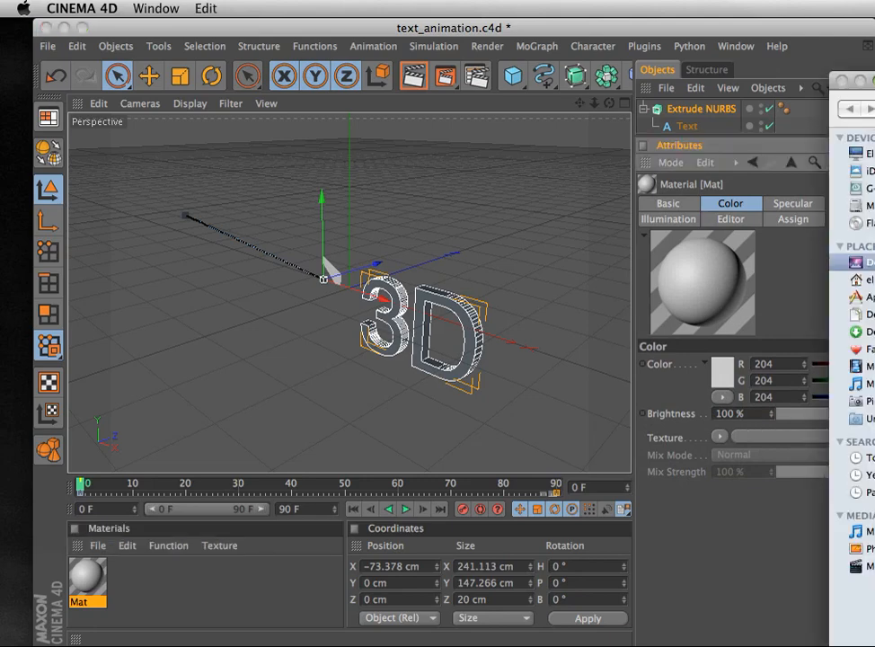
pyautogui.moveTo(874, 76); pyautogui.dragTo(874, 130)
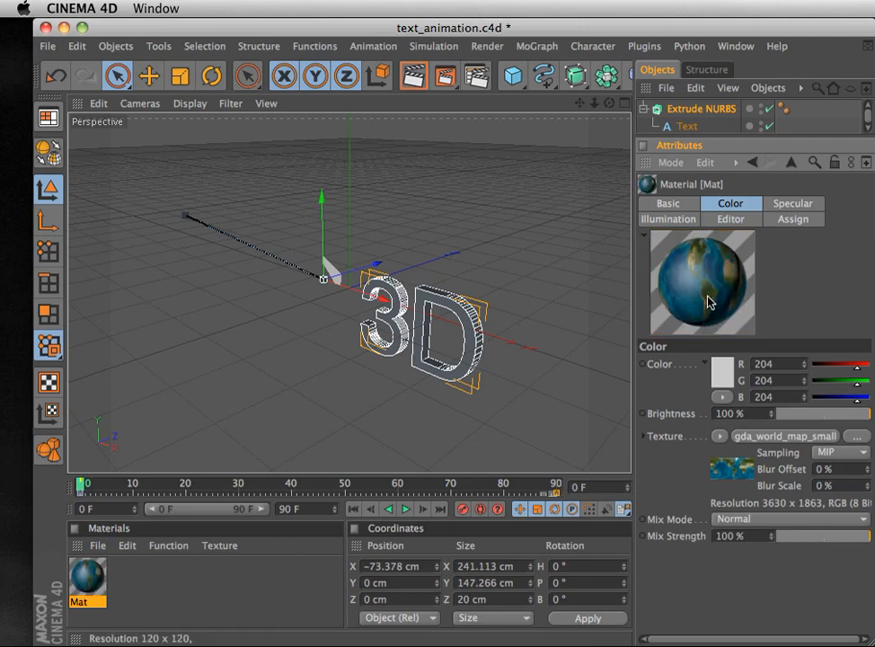
# Close the Materials and Coordinates managers so the viewport and timeline fill their space
pyautogui.click(75, 538)
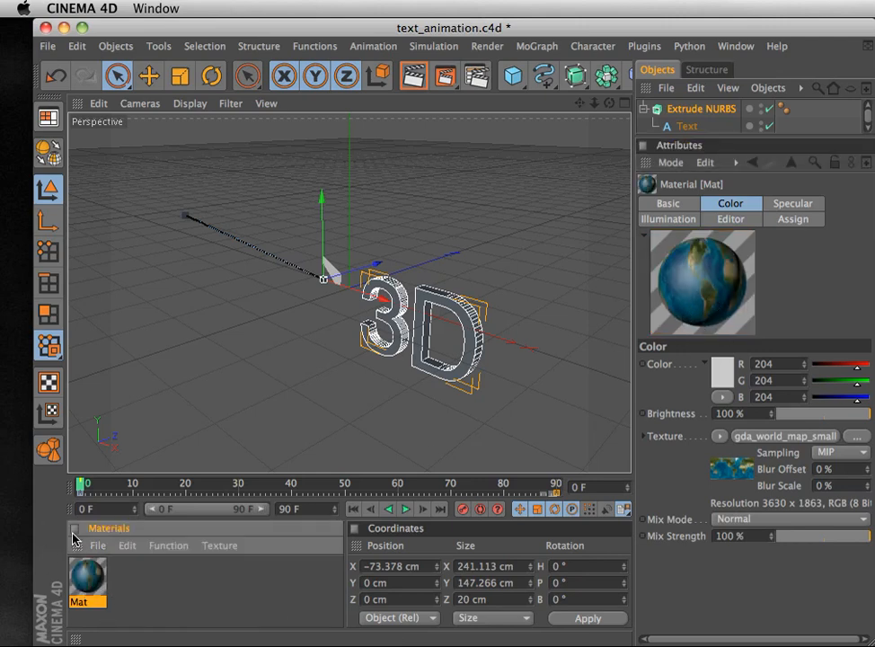
pyautogui.click(75, 529)
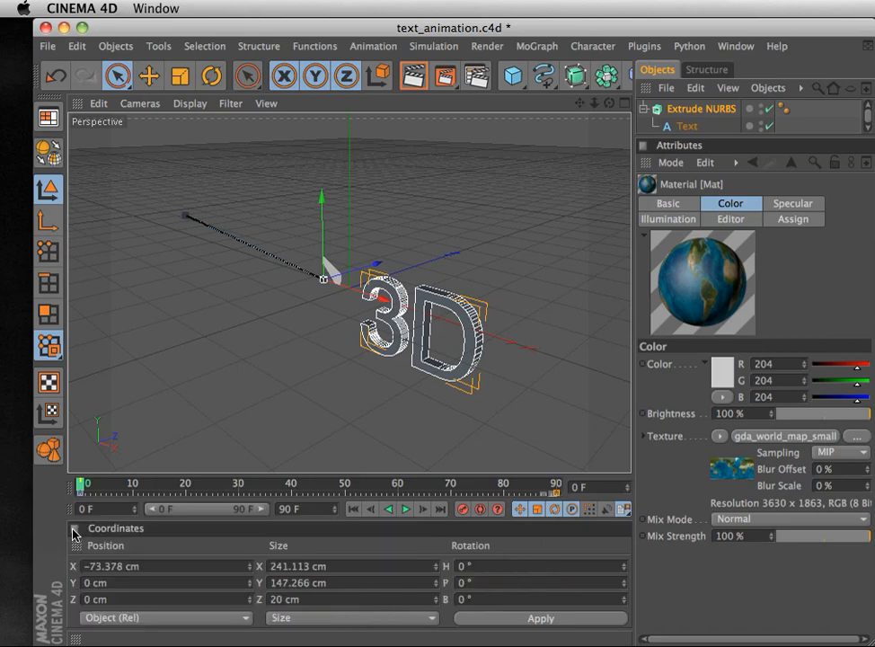
pyautogui.click(75, 530)
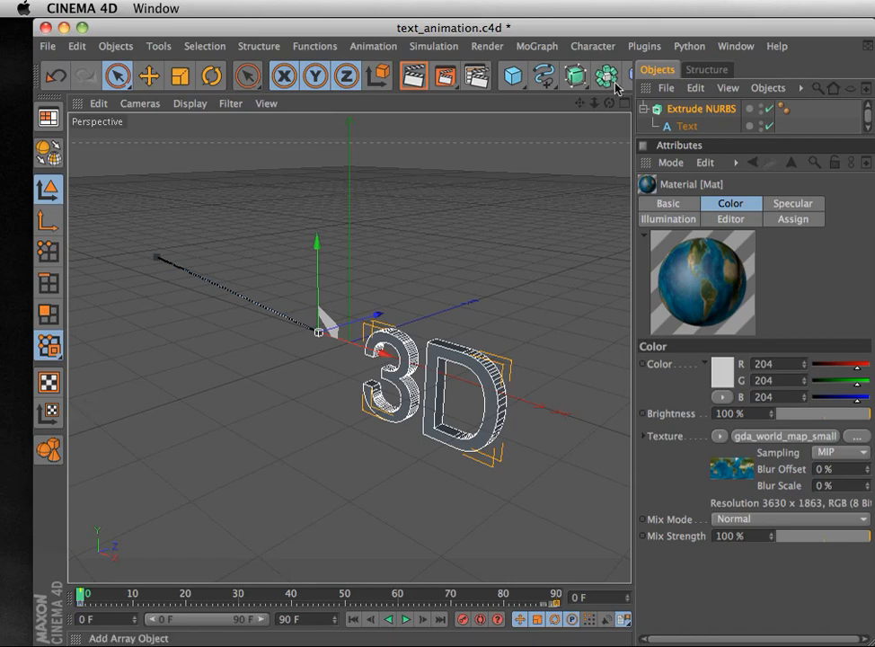
# Restore the Standard window layout and resize the program window to fit the screen
pyautogui.click(730, 47)
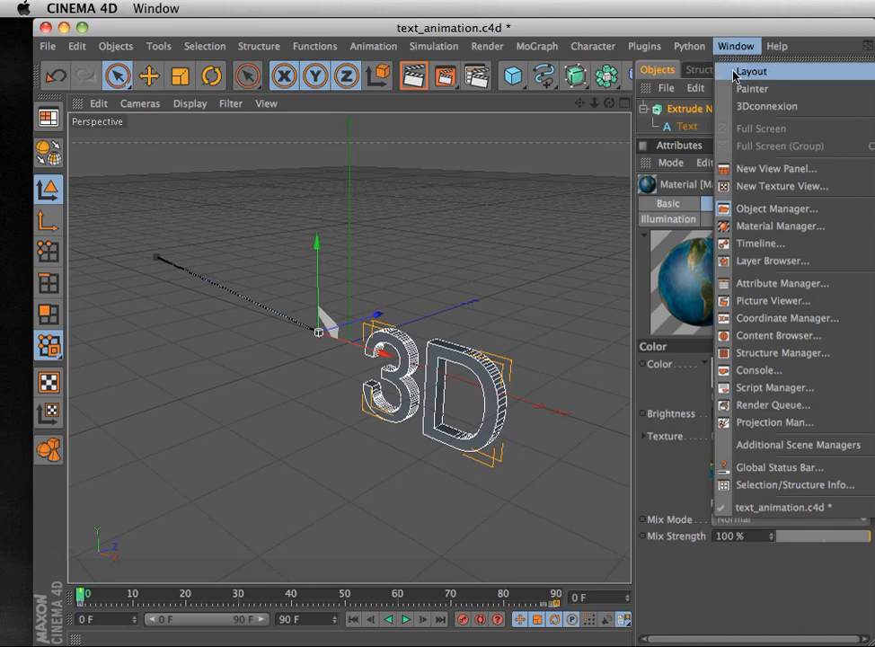
pyautogui.click(586, 24)
pyautogui.moveTo(586, 24); pyautogui.dragTo(210, 7)
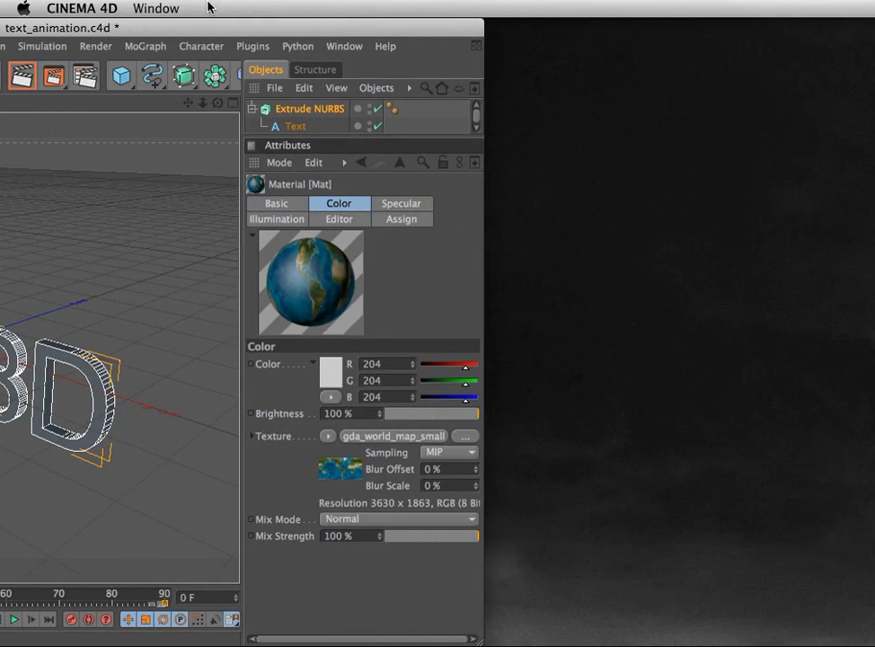
pyautogui.click(345, 47)
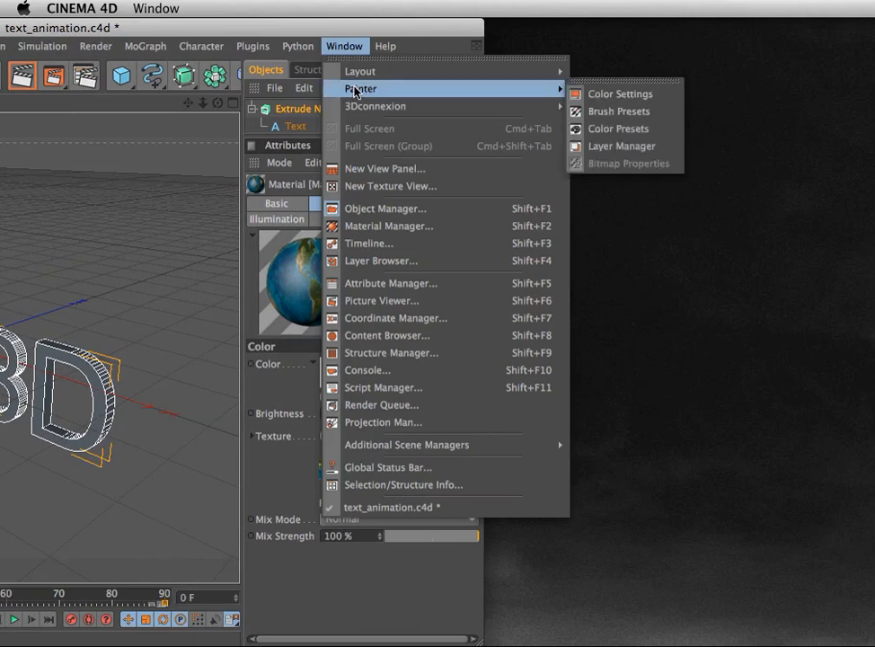
pyautogui.moveTo(416, 71)
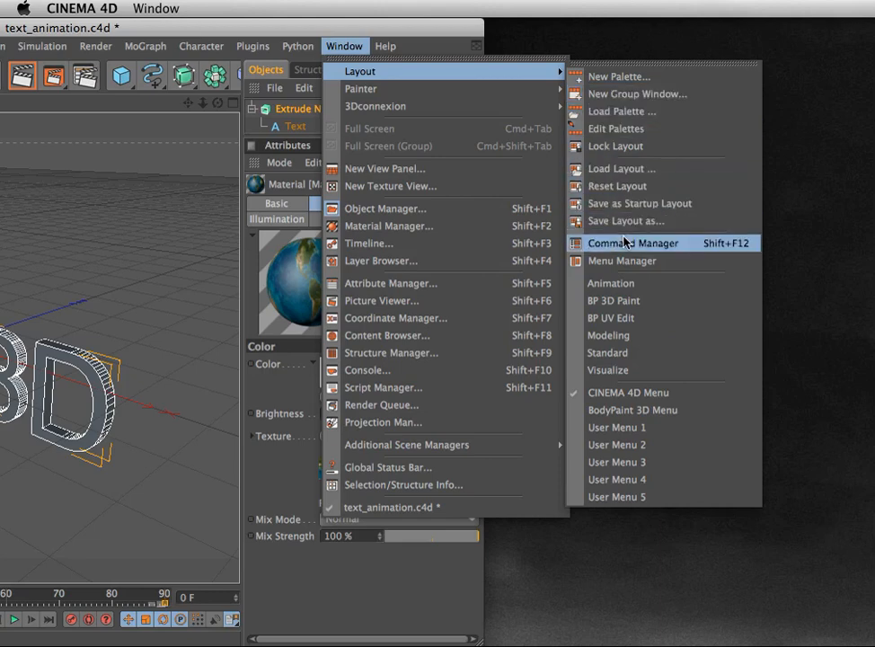
pyautogui.click(626, 357)
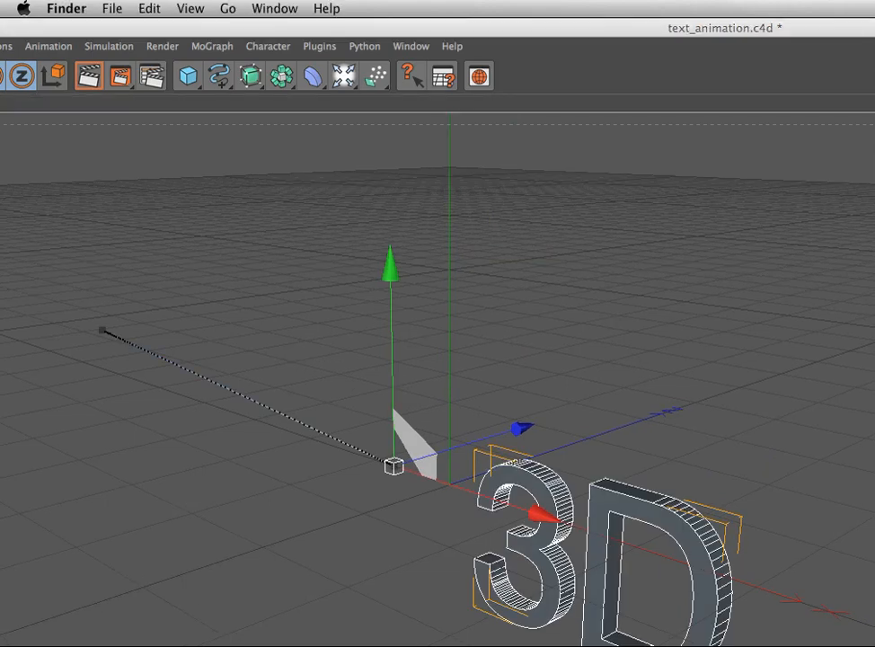
pyautogui.moveTo(874, 646)
pyautogui.mouseDown()
pyautogui.moveTo(655, 646)
pyautogui.moveTo(871, 646)
pyautogui.mouseUp()
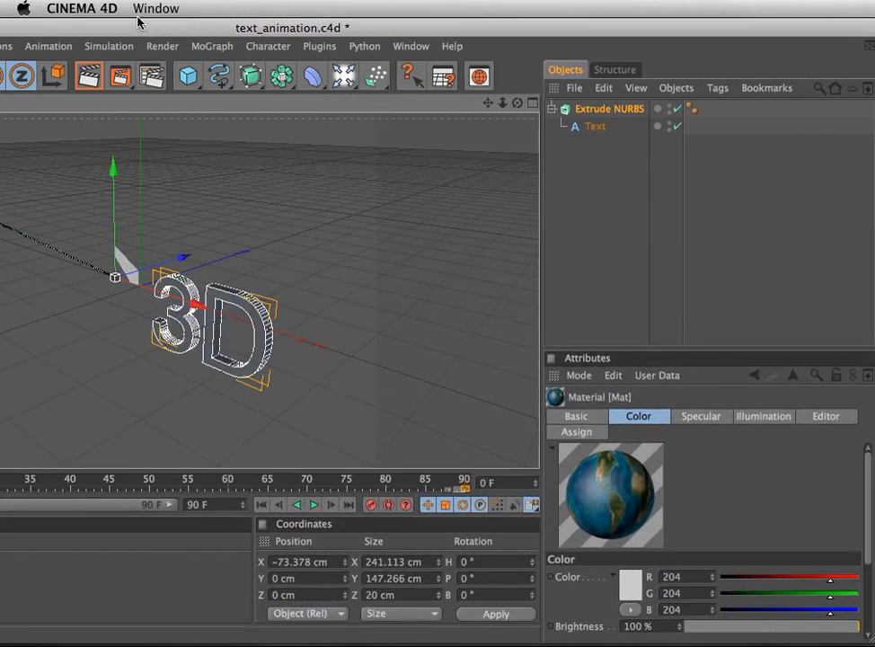
# Reposition and resize the program window so the whole Standard layout fits on the screen
pyautogui.moveTo(138, 19); pyautogui.dragTo(166, 19)
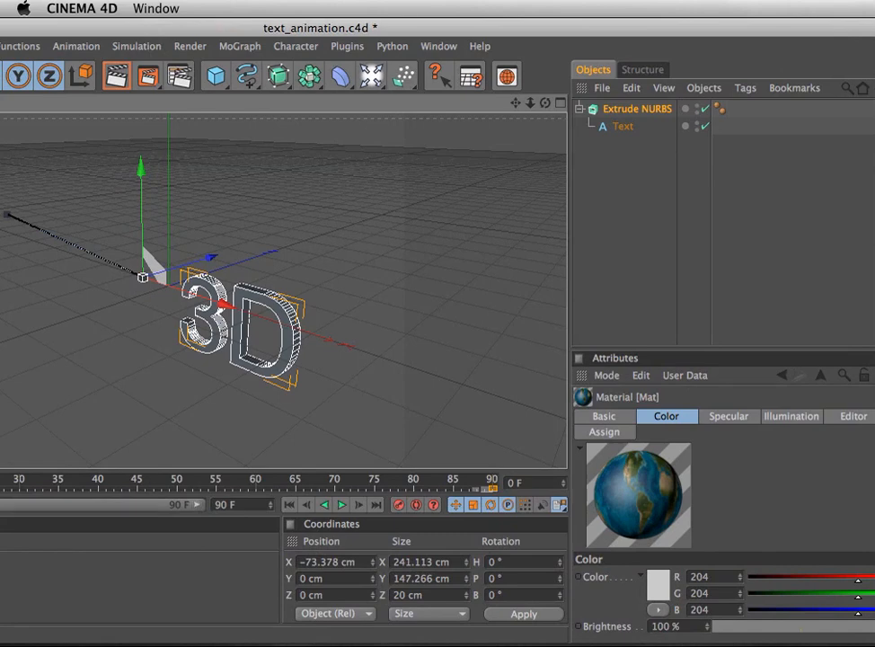
pyautogui.moveTo(873, 645); pyautogui.dragTo(682, 612)
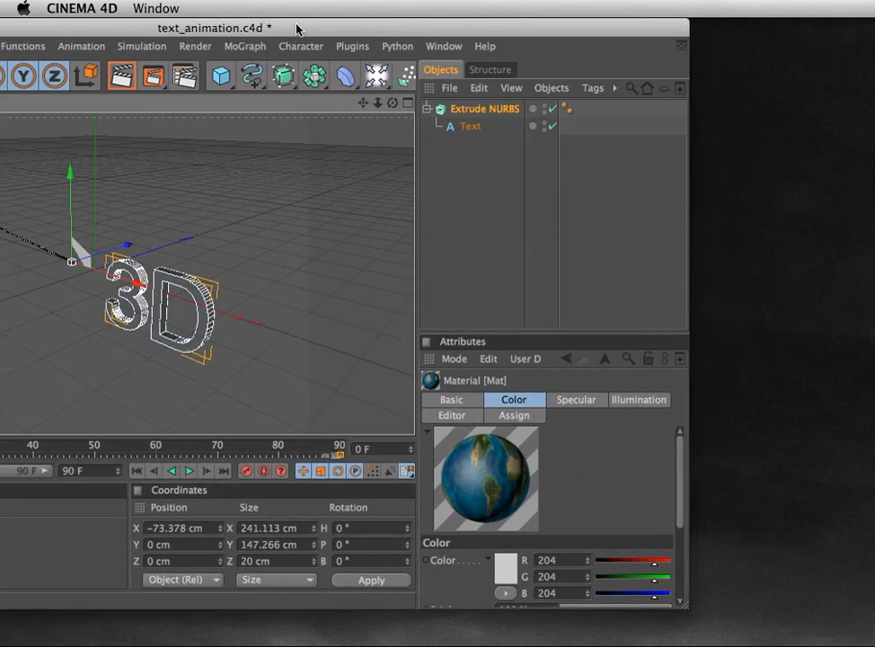
pyautogui.moveTo(297, 30); pyautogui.dragTo(584, 16)
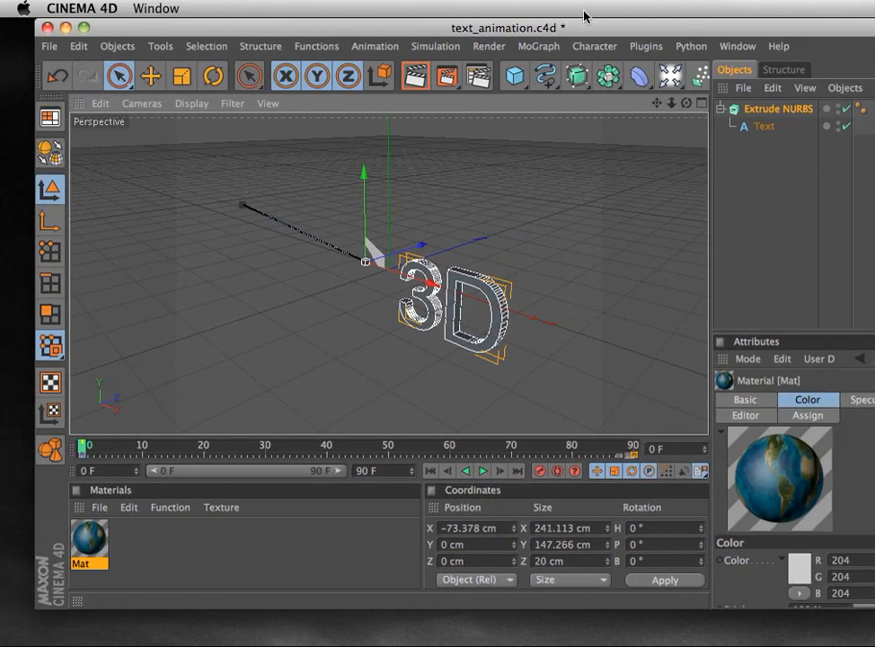
pyautogui.moveTo(874, 609); pyautogui.dragTo(863, 635)
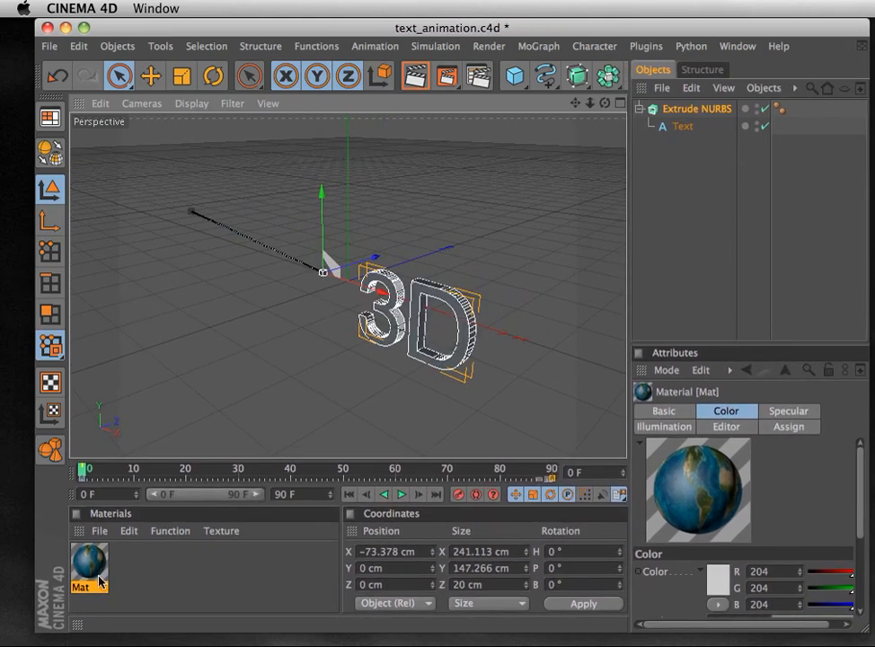
# Apply the Mat material to the extruded 3D text, preview it with a viewport render, and deselect the text
pyautogui.moveTo(90, 561); pyautogui.dragTo(428, 362)
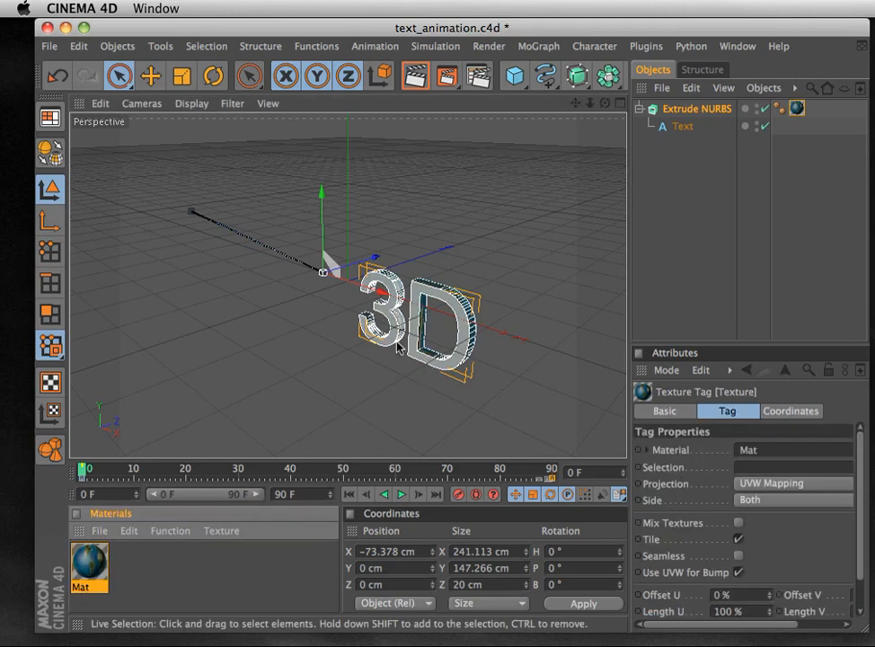
pyautogui.click(418, 81)
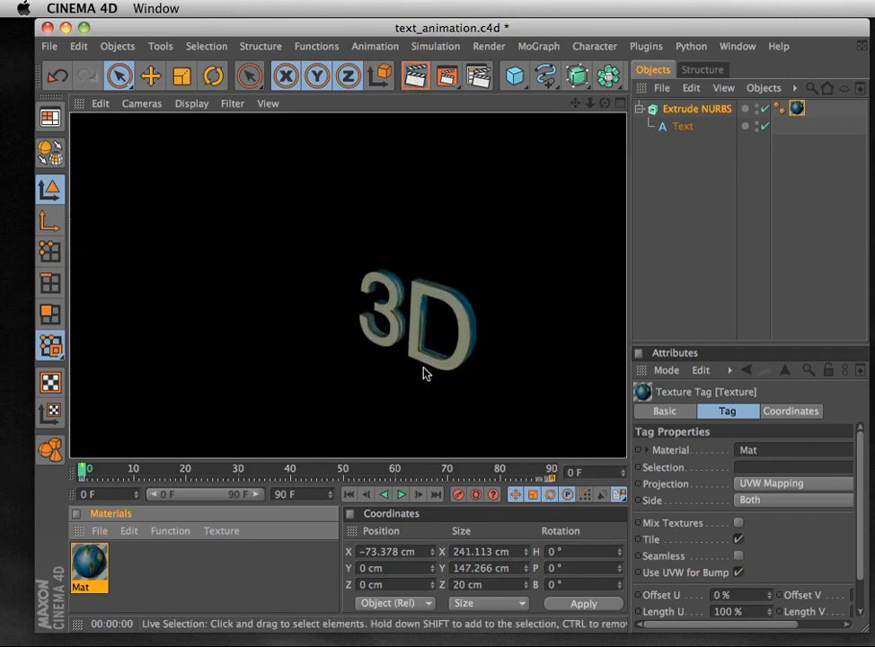
pyautogui.click(399, 369)
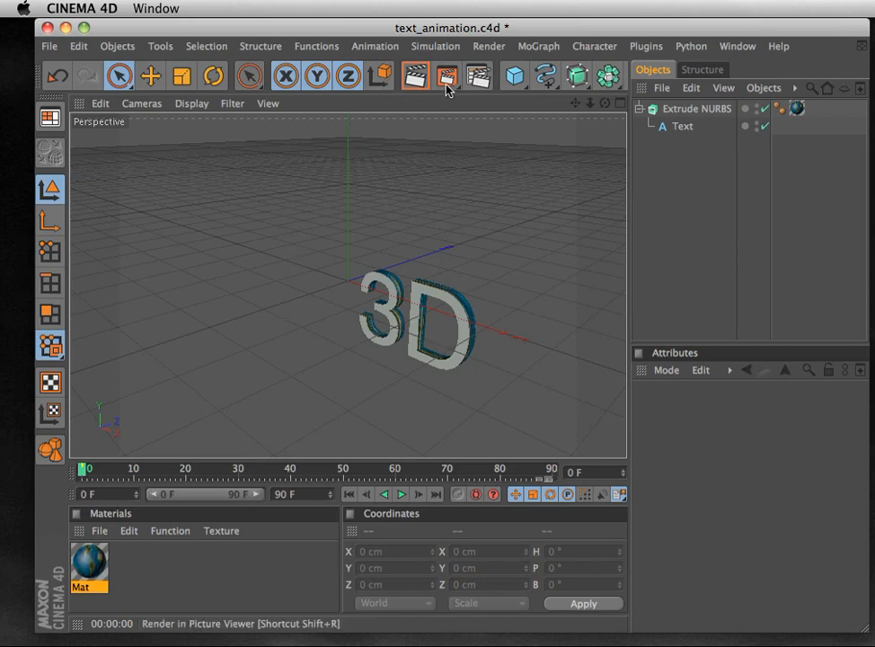
# Turn on the interactive render region and narrow it from both sides around the 3D text
pyautogui.moveTo(449, 83); pyautogui.dragTo(494, 225)
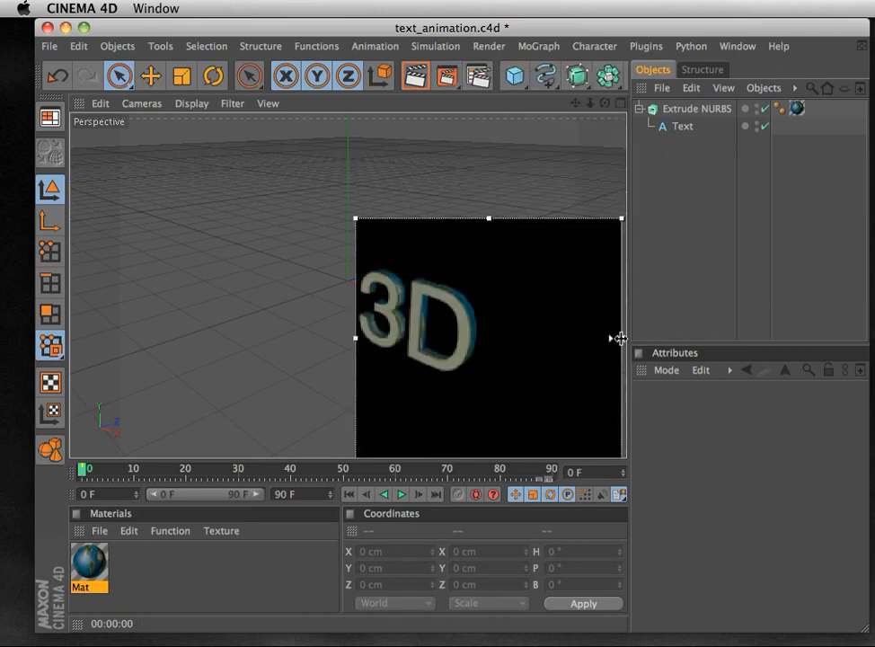
pyautogui.moveTo(615, 338); pyautogui.dragTo(521, 338)
pyautogui.moveTo(352, 339); pyautogui.dragTo(298, 338)
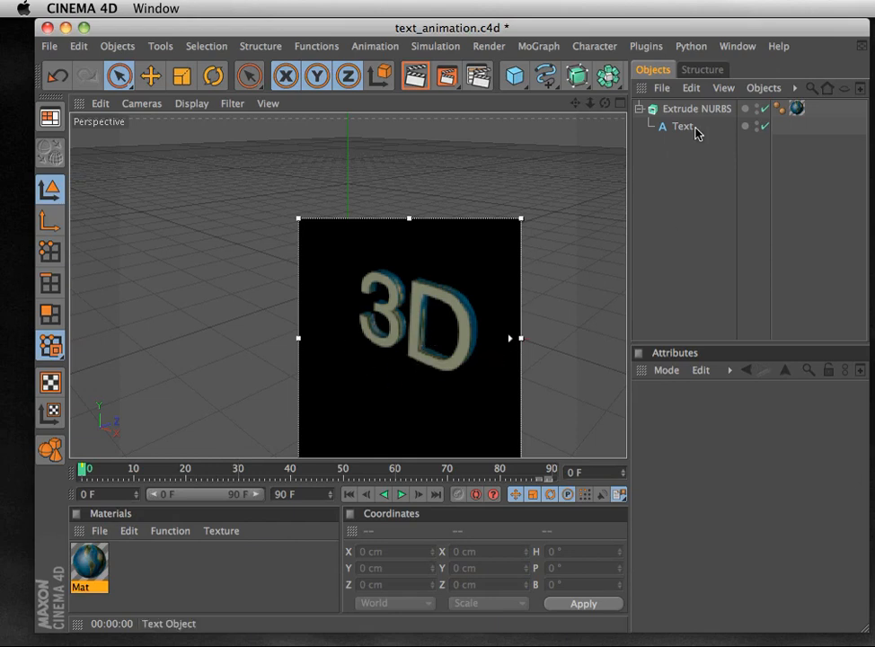
pyautogui.click(673, 110)
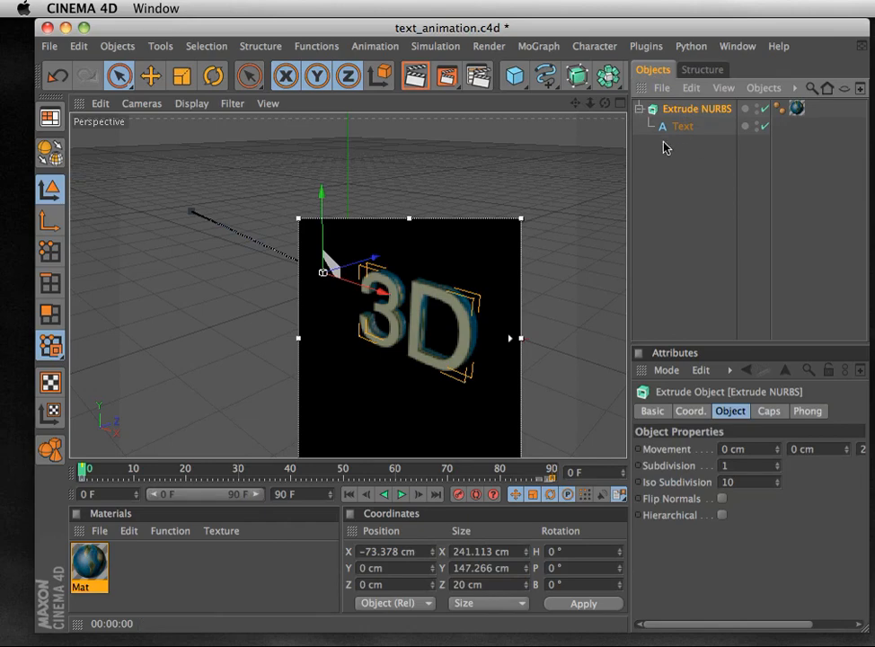
pyautogui.click(553, 84)
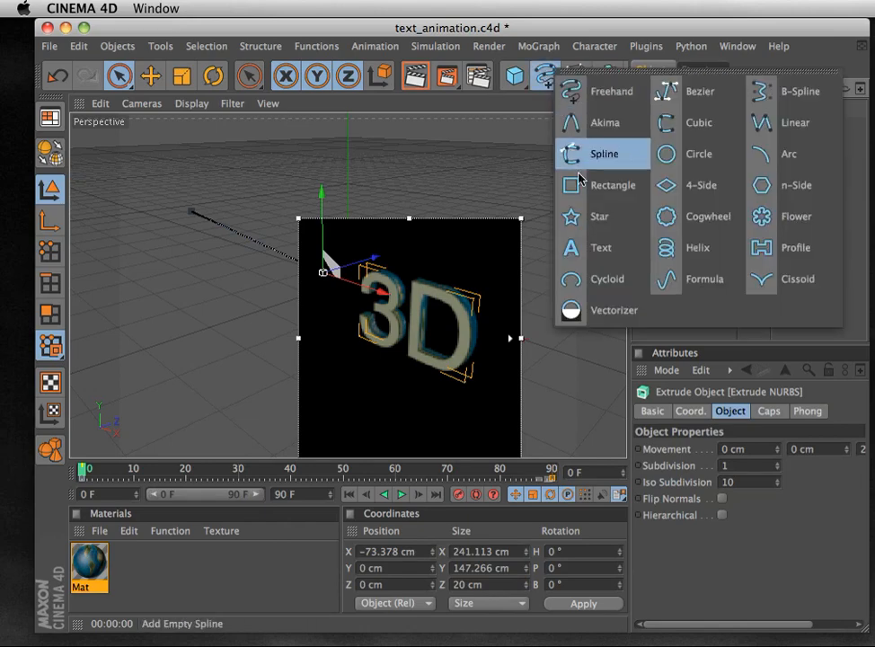
pyautogui.click(124, 148)
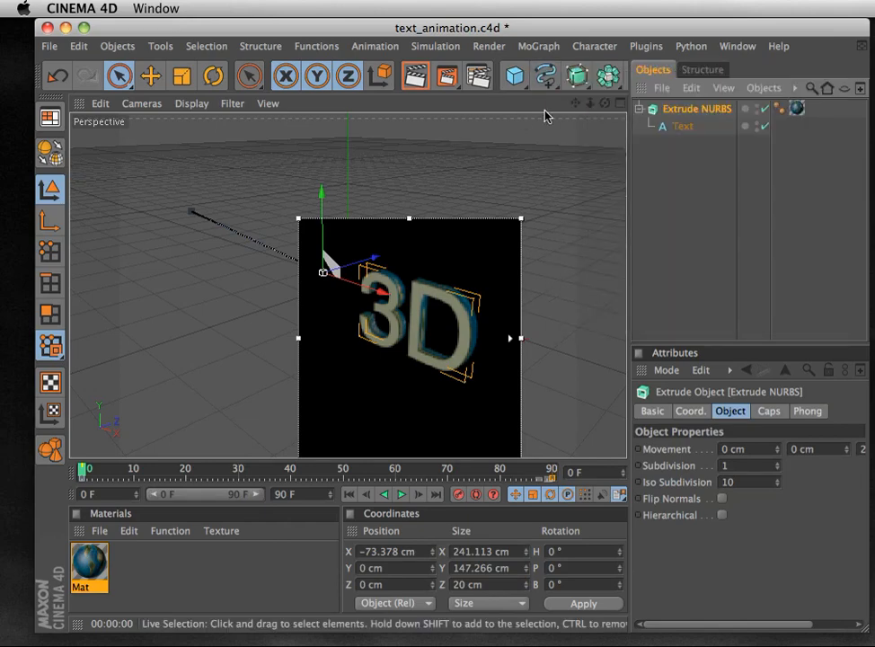
pyautogui.click(585, 82)
pyautogui.click(257, 88)
# Enlarge the Attributes manager and set the projection of the Extrude NURBS texture tag to Cubic
pyautogui.doubleClick(796, 111)
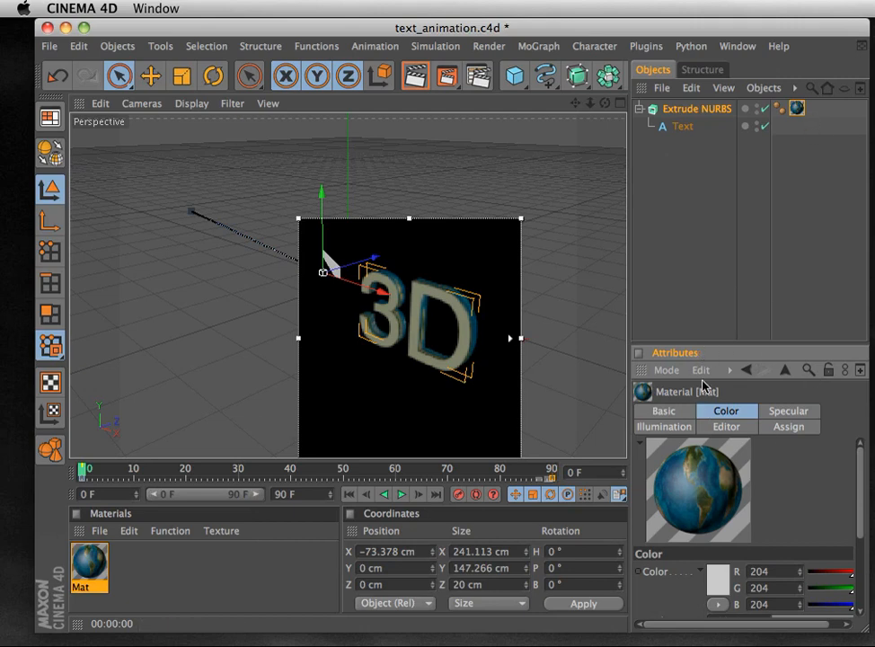
pyautogui.moveTo(720, 346); pyautogui.dragTo(724, 154)
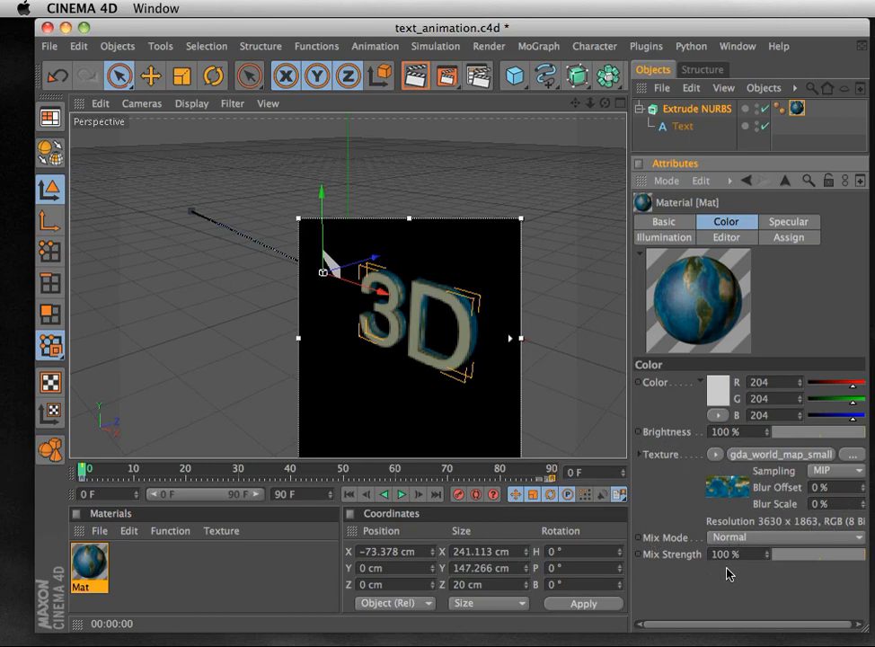
pyautogui.click(796, 109)
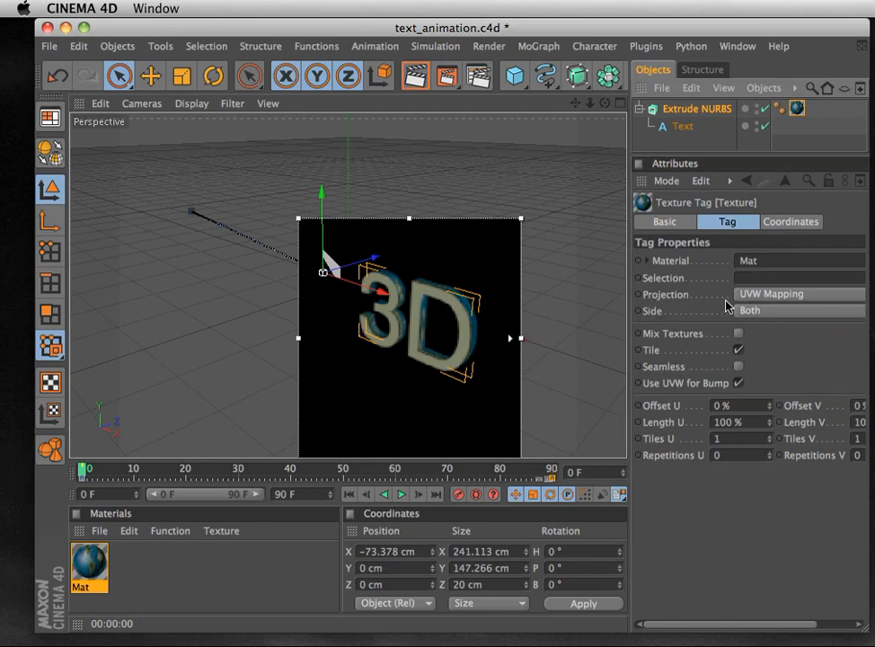
pyautogui.click(816, 298)
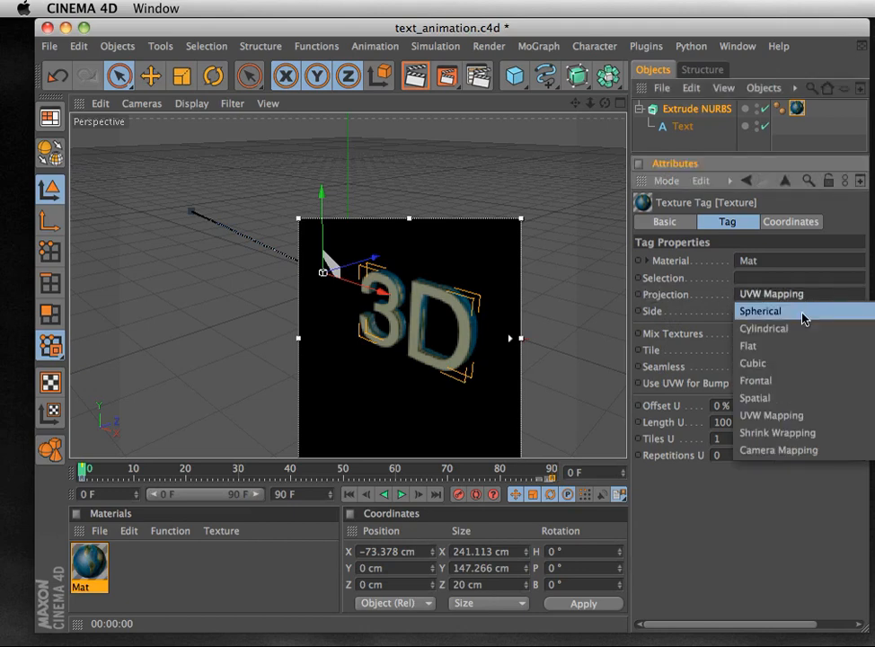
pyautogui.click(785, 368)
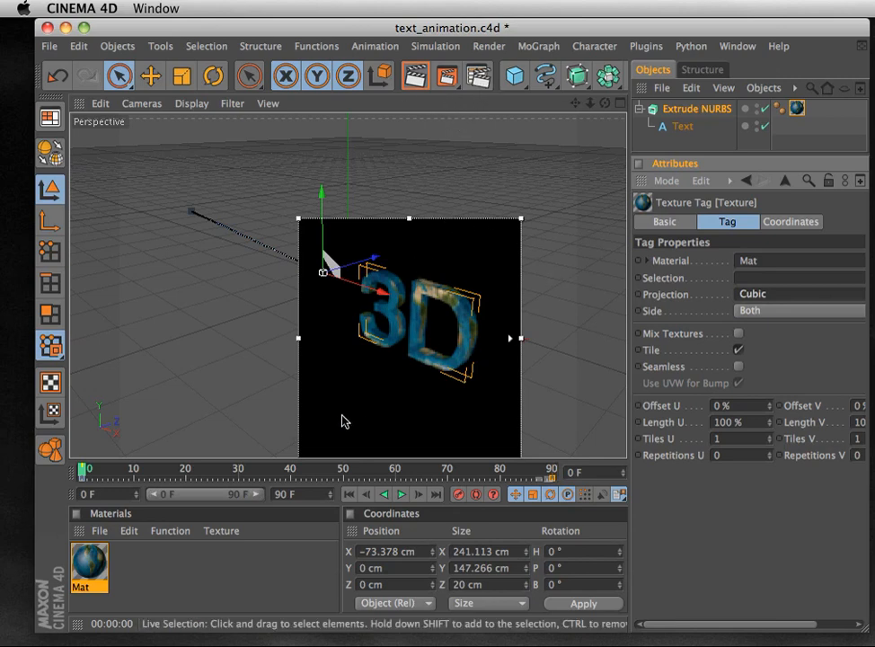
# Turn off the interactive render region and open the Output page of the render settings
pyautogui.moveTo(446, 79); pyautogui.dragTo(502, 222)
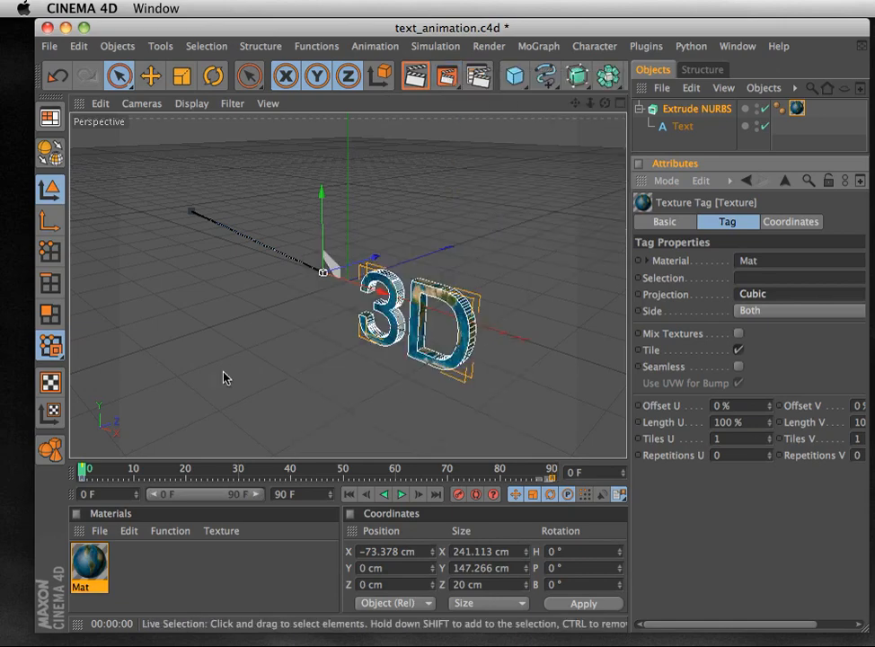
pyautogui.click(479, 79)
pyautogui.moveTo(263, 41); pyautogui.dragTo(260, 128)
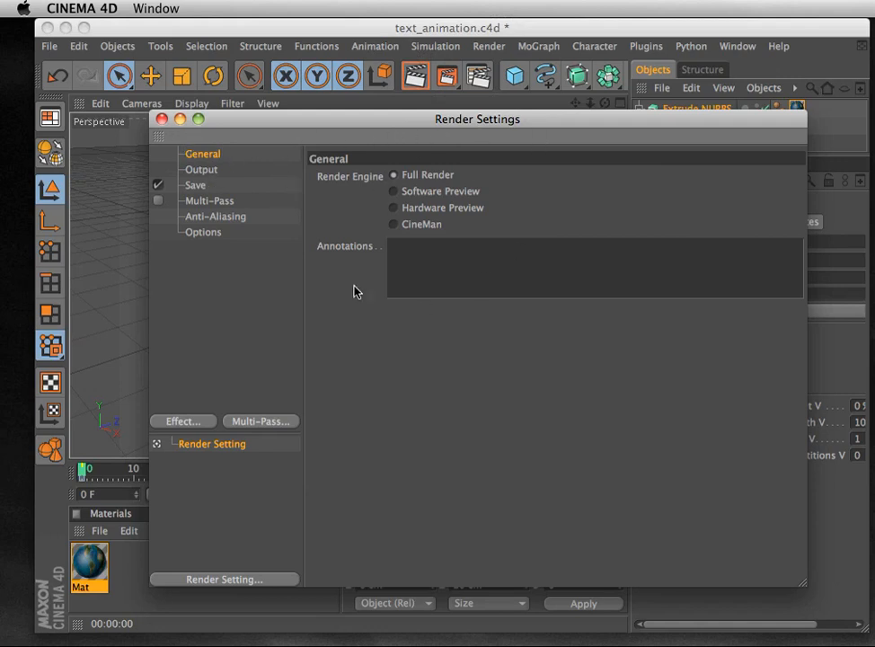
pyautogui.click(199, 170)
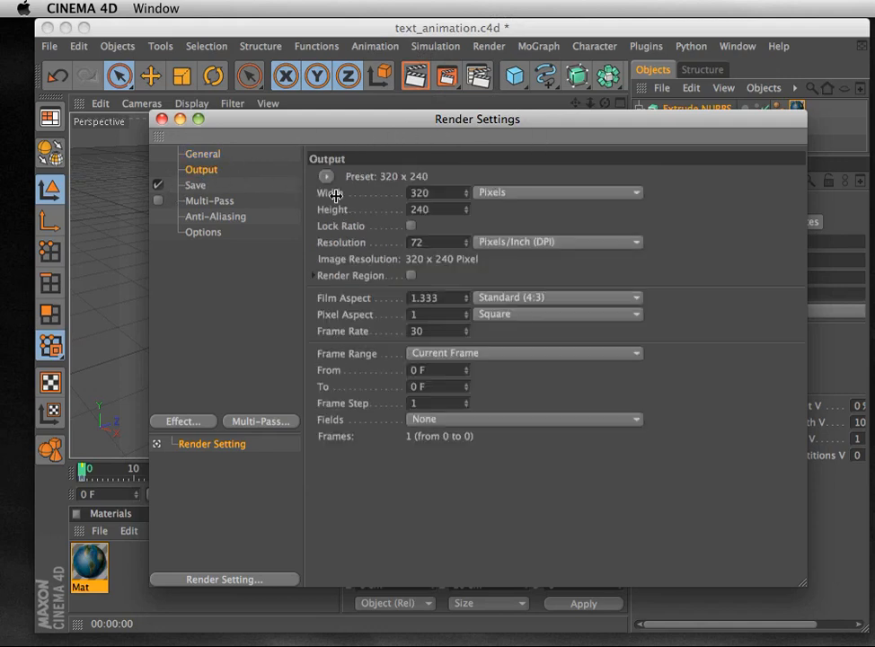
# Check the output size and the timeline's end, and set the render range's To frame to 90 F
pyautogui.doubleClick(441, 194)
pyautogui.doubleClick(444, 210)
pyautogui.moveTo(275, 123); pyautogui.dragTo(377, 646)
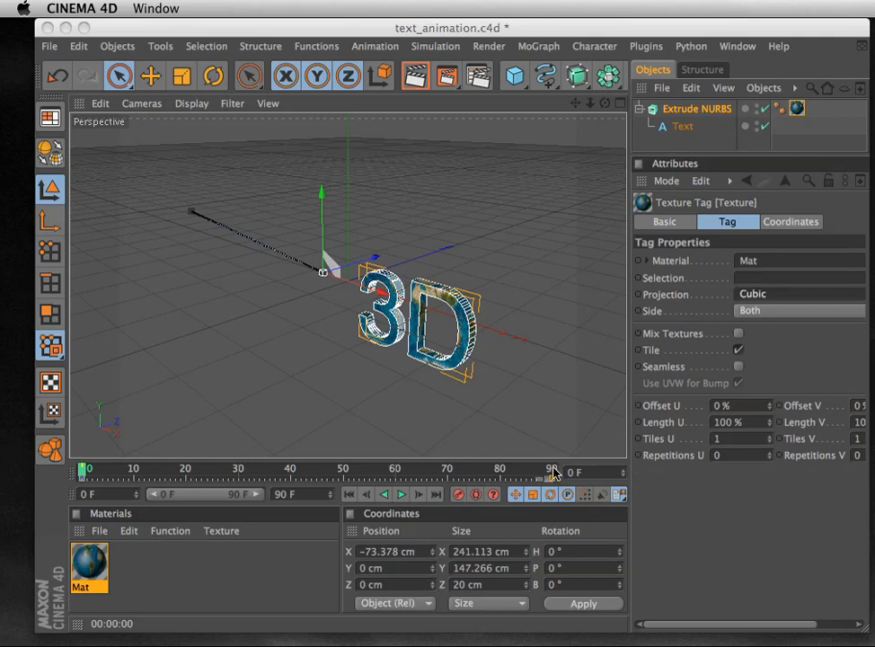
pyautogui.moveTo(367, 646); pyautogui.dragTo(346, 91)
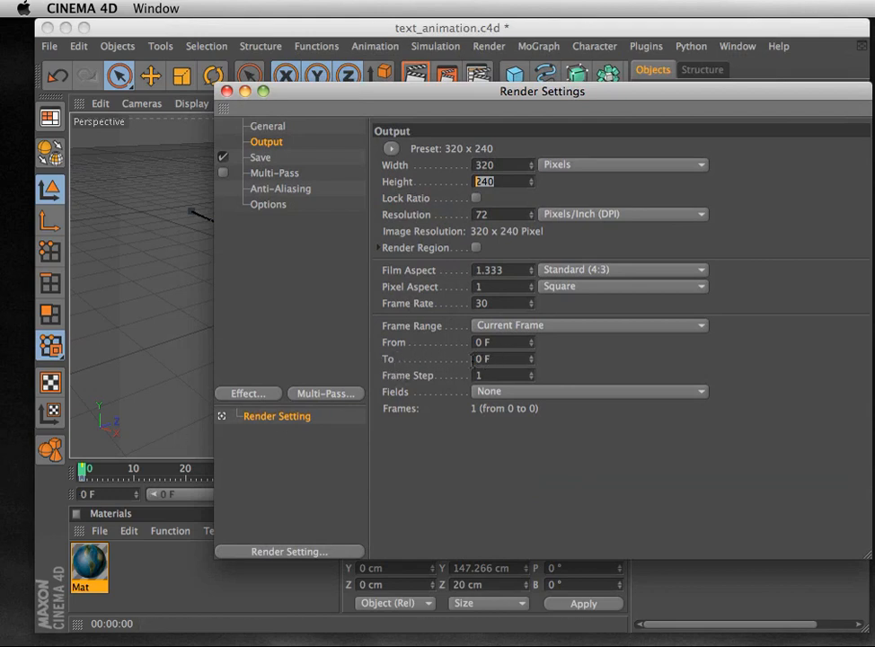
pyautogui.click(475, 359)
pyautogui.write('9')
pyautogui.press('Return')
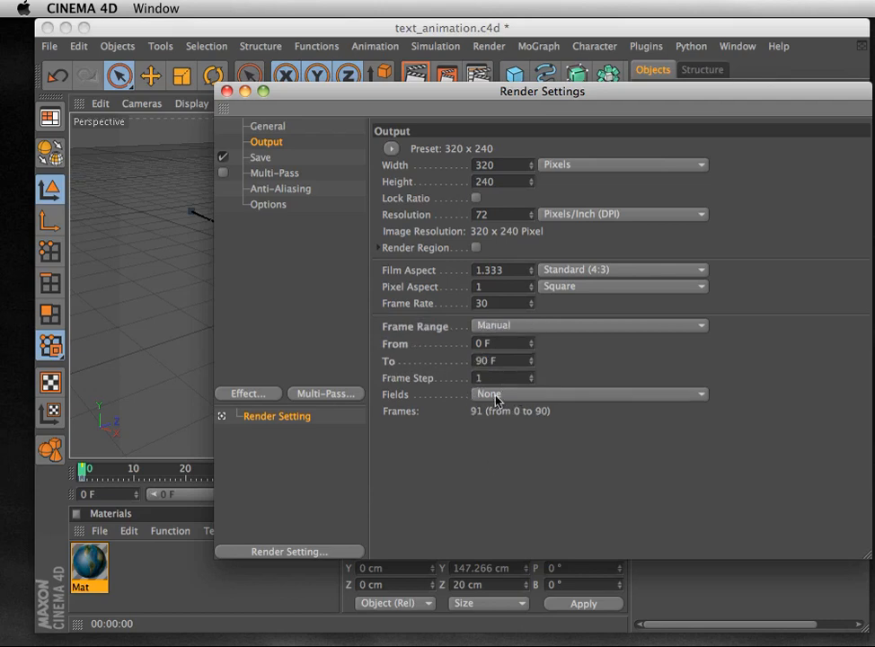
# Set the render's save file to the name export in the sunday folder
pyautogui.click(260, 158)
pyautogui.moveTo(393, 96); pyautogui.dragTo(281, 80)
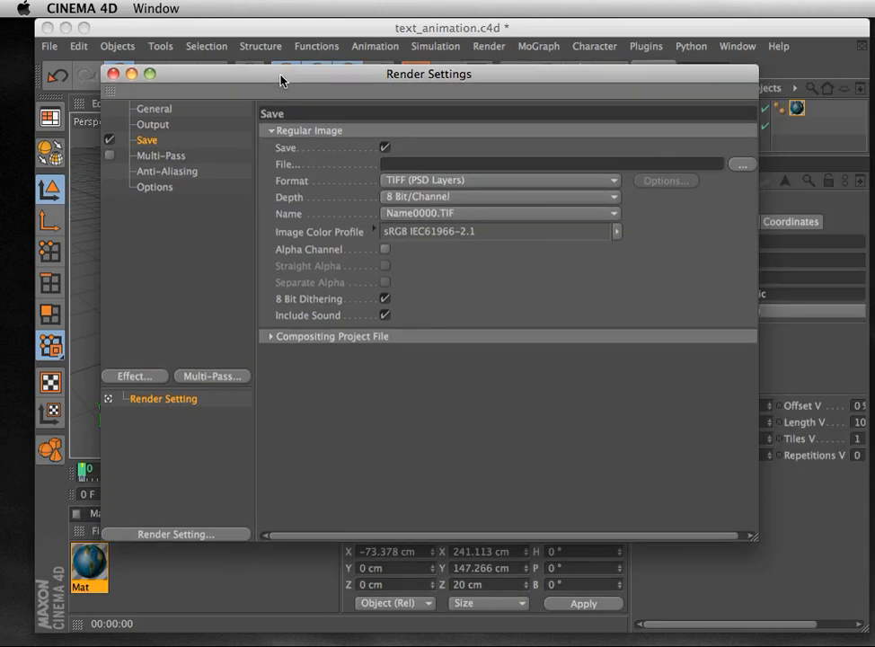
pyautogui.click(742, 165)
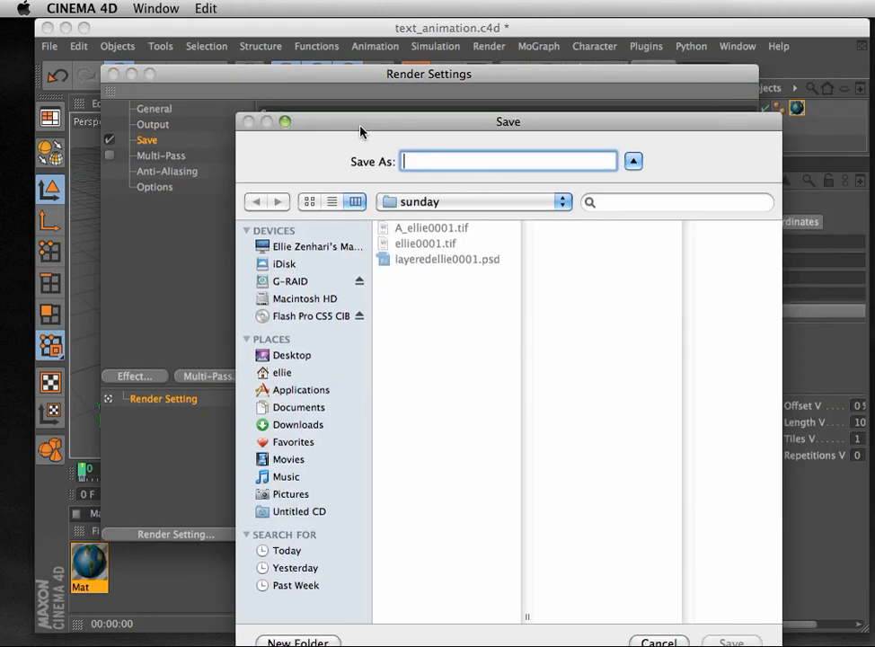
pyautogui.moveTo(360, 131); pyautogui.dragTo(357, 96)
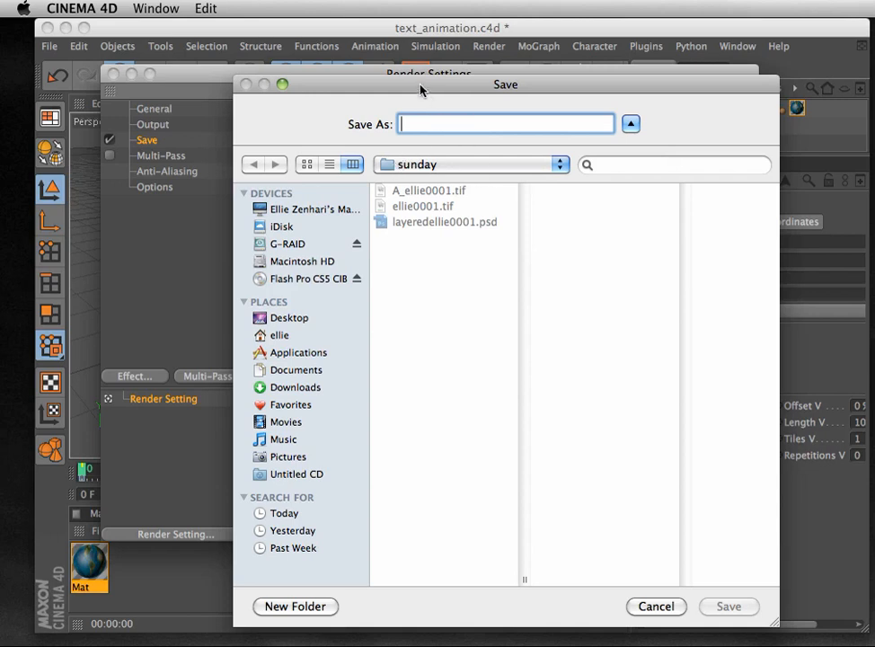
pyautogui.write('export')
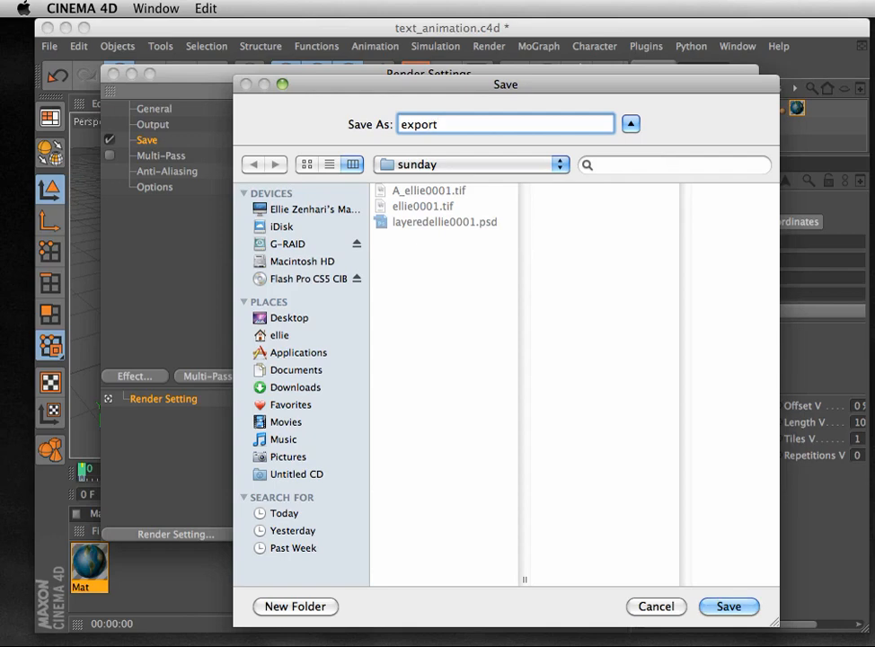
pyautogui.press('Return')
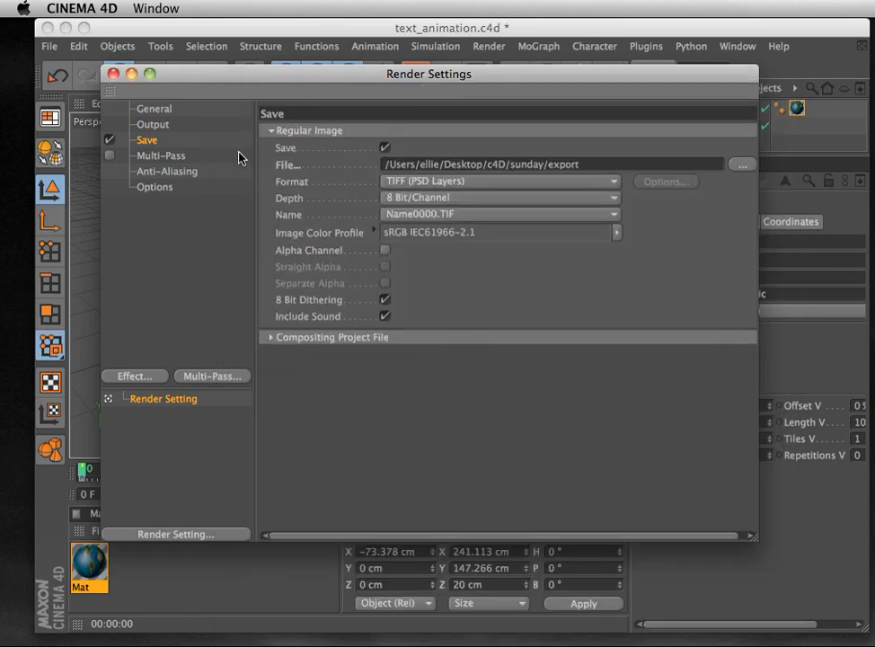
# Review the available save formats and redirect the export file to the exporting folder on the Desktop
pyautogui.click(593, 190)
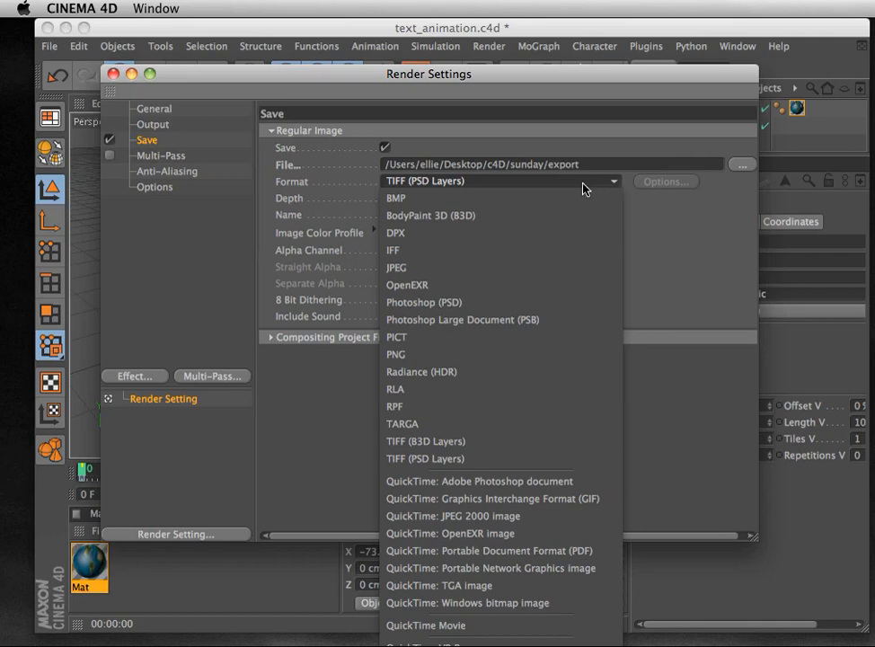
pyautogui.click(168, 177)
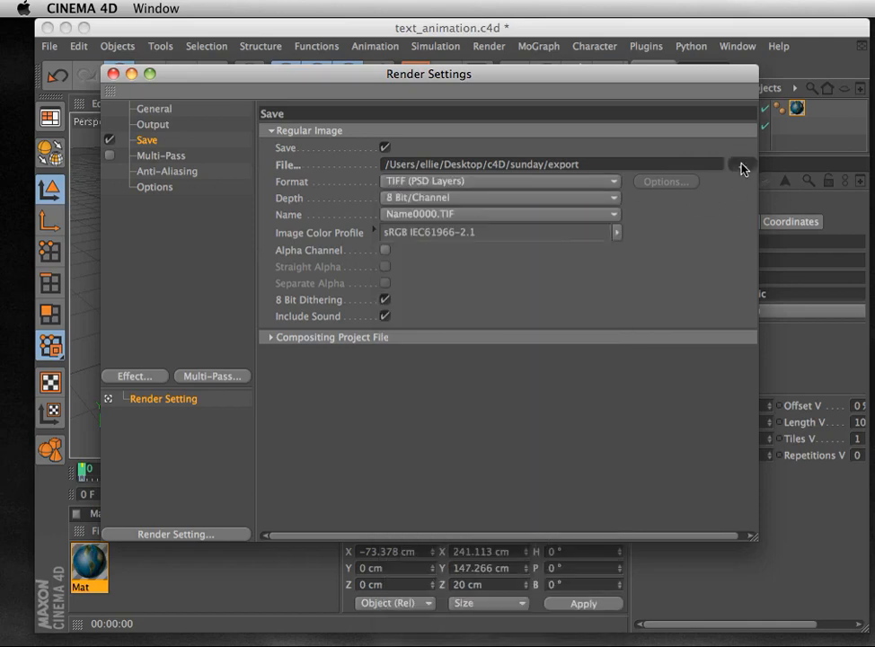
pyautogui.click(741, 166)
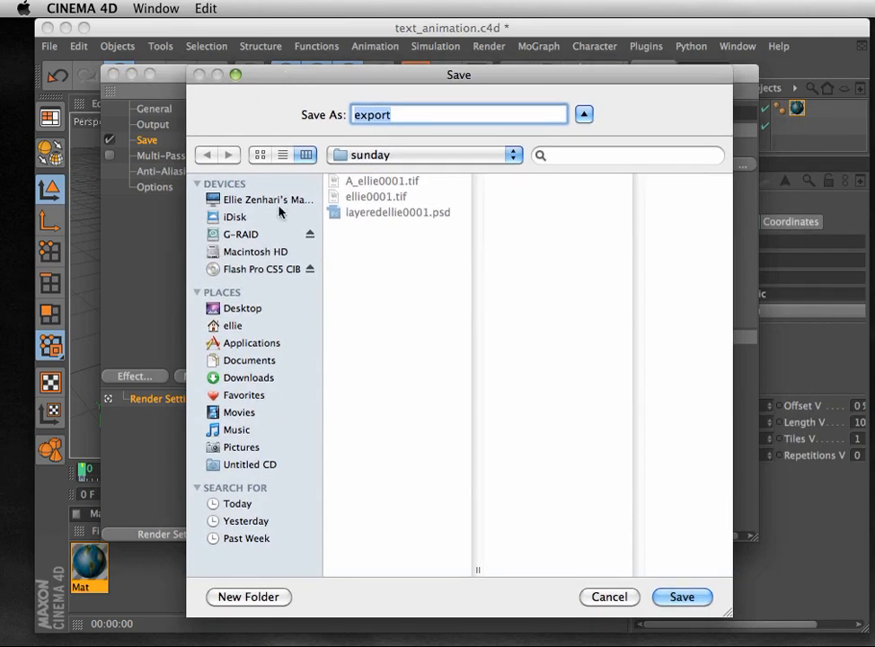
pyautogui.click(241, 309)
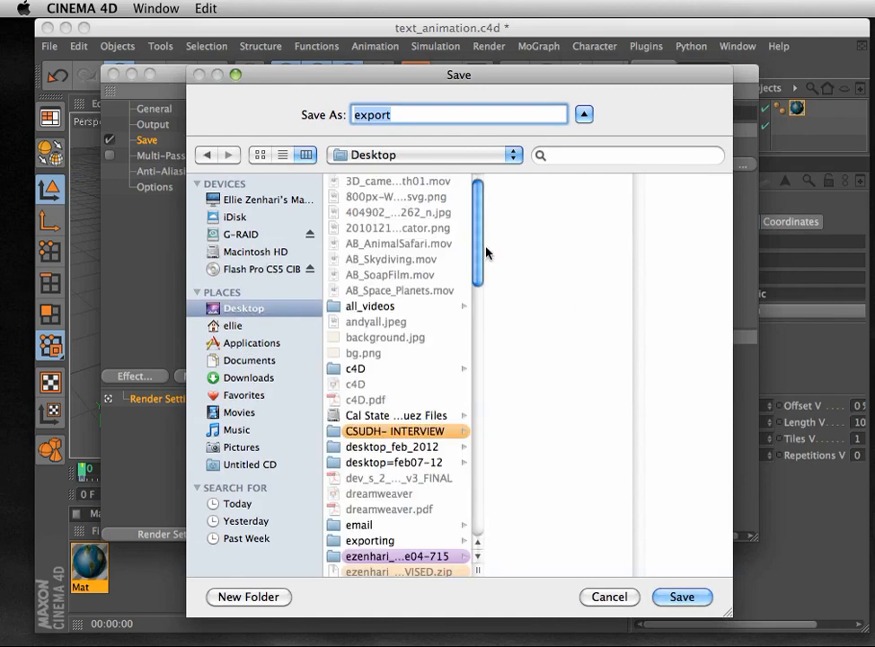
pyautogui.moveTo(480, 256); pyautogui.dragTo(478, 313)
pyautogui.scroll(-1, 337, 314)
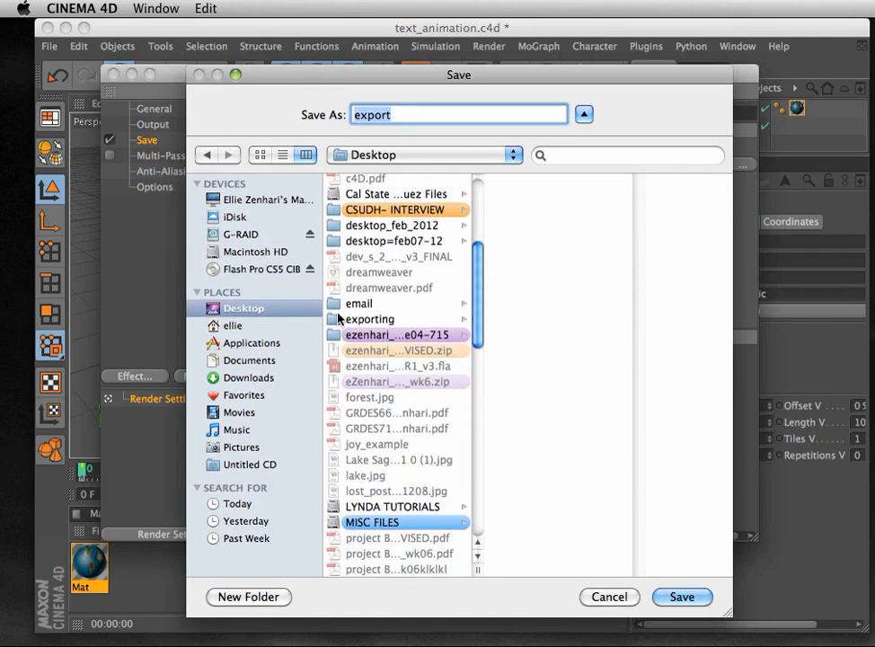
pyautogui.click(340, 318)
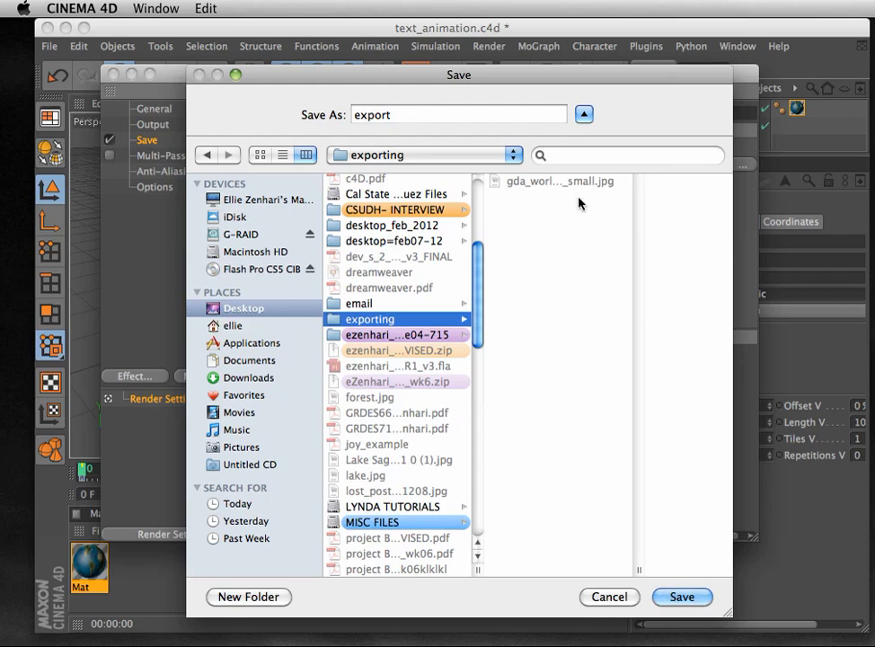
pyautogui.click(683, 595)
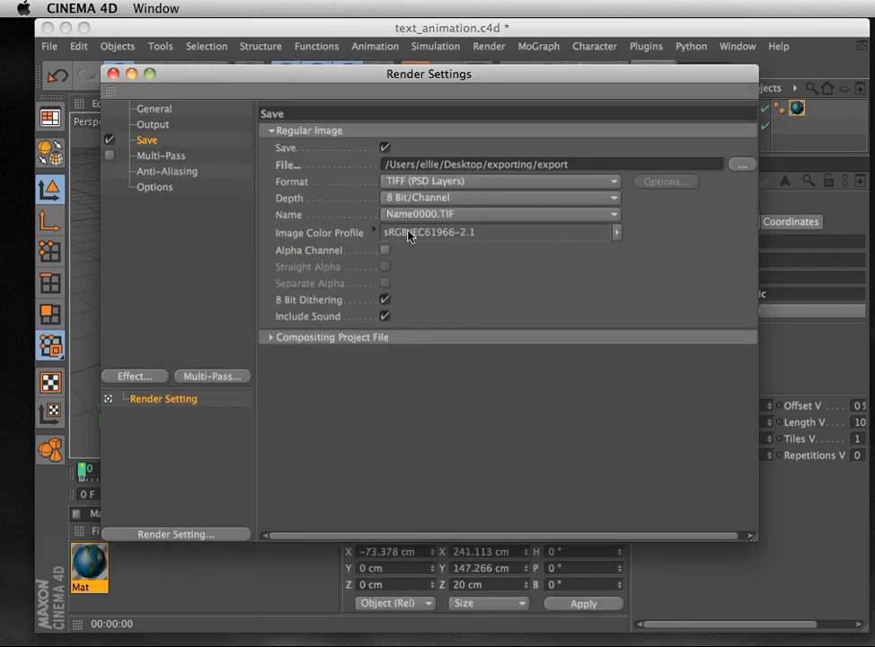
# Set the export's file format to QuickTime Movie and look over the Multi-Pass page of the render settings
pyautogui.click(567, 184)
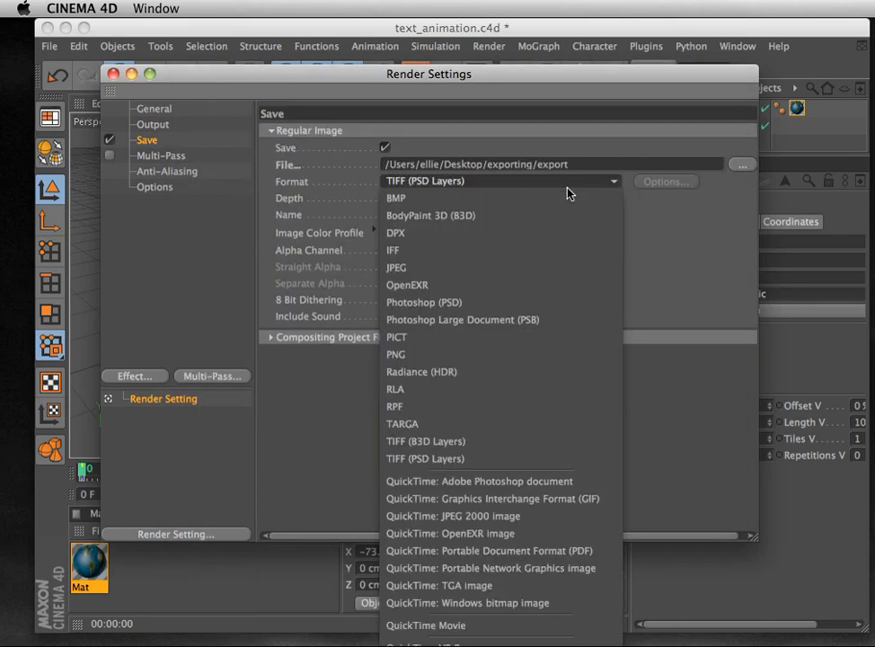
pyautogui.click(521, 623)
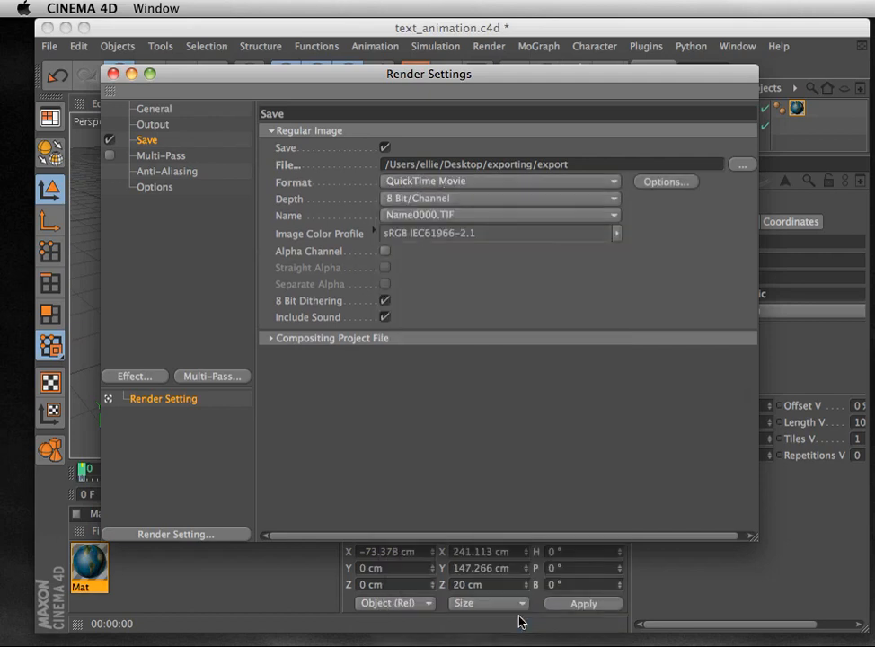
pyautogui.click(159, 159)
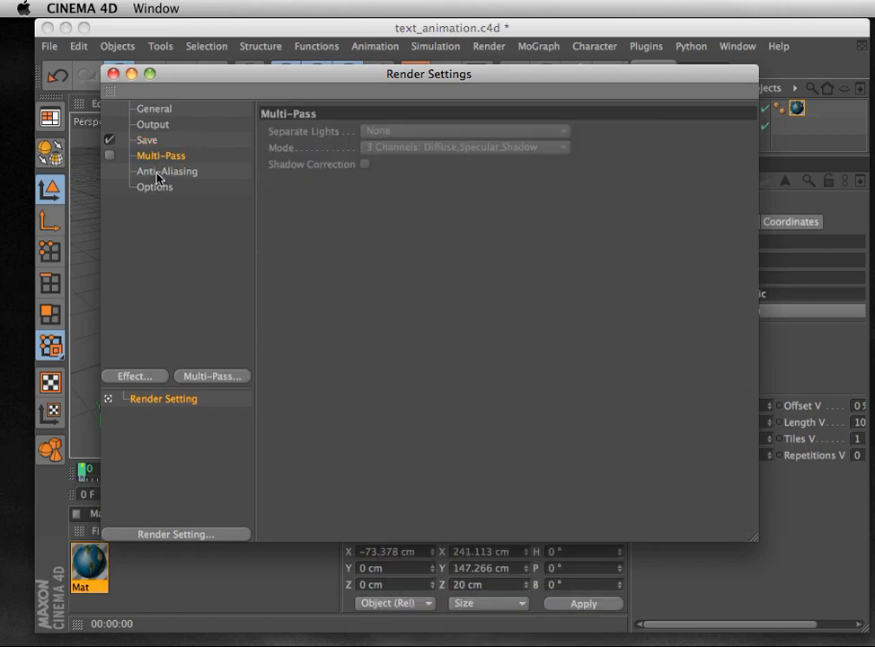
# Set Anti-Aliasing to Best with the Animation filter and close the render settings
pyautogui.click(166, 172)
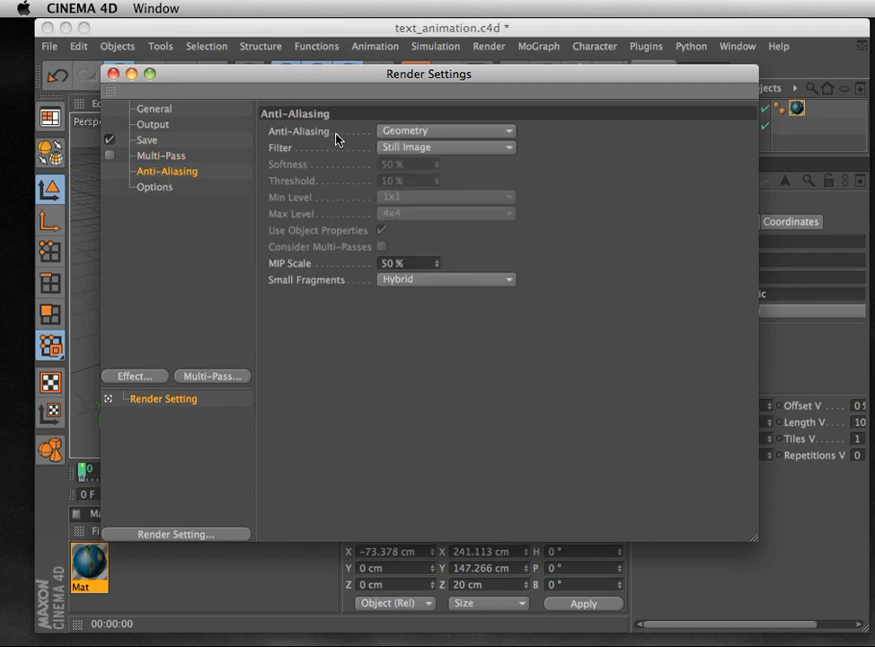
pyautogui.click(472, 133)
pyautogui.click(456, 187)
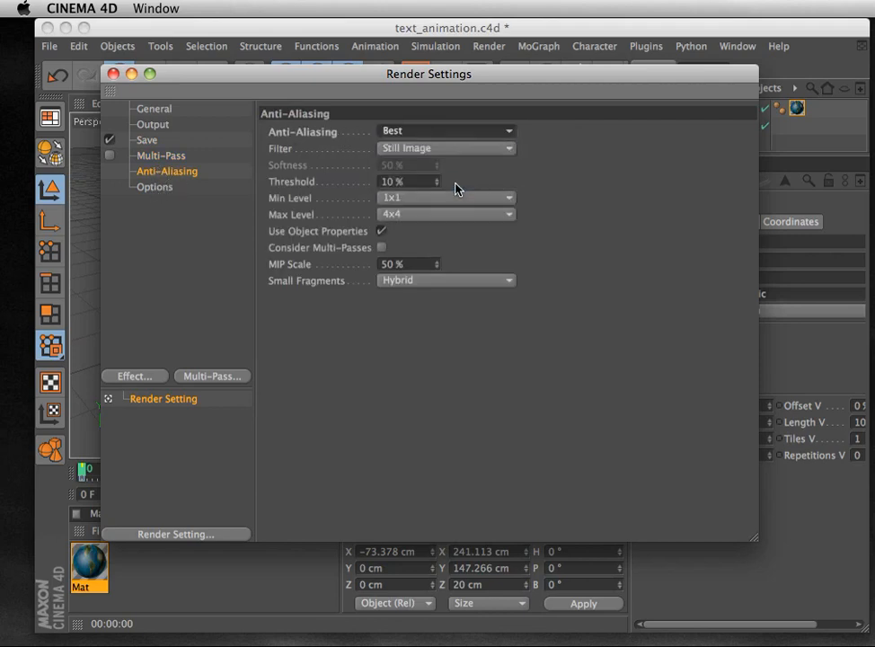
pyautogui.click(445, 149)
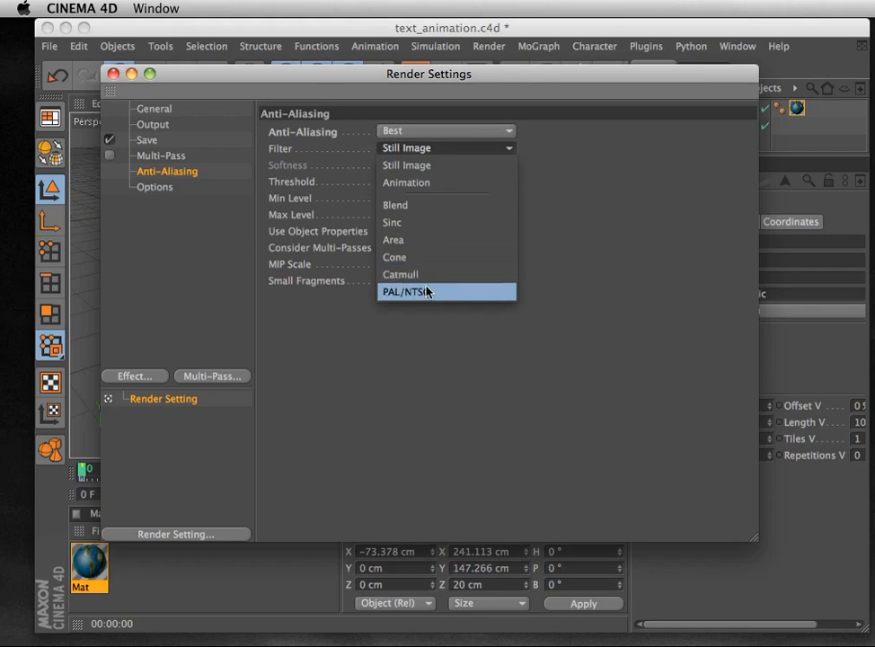
pyautogui.click(428, 182)
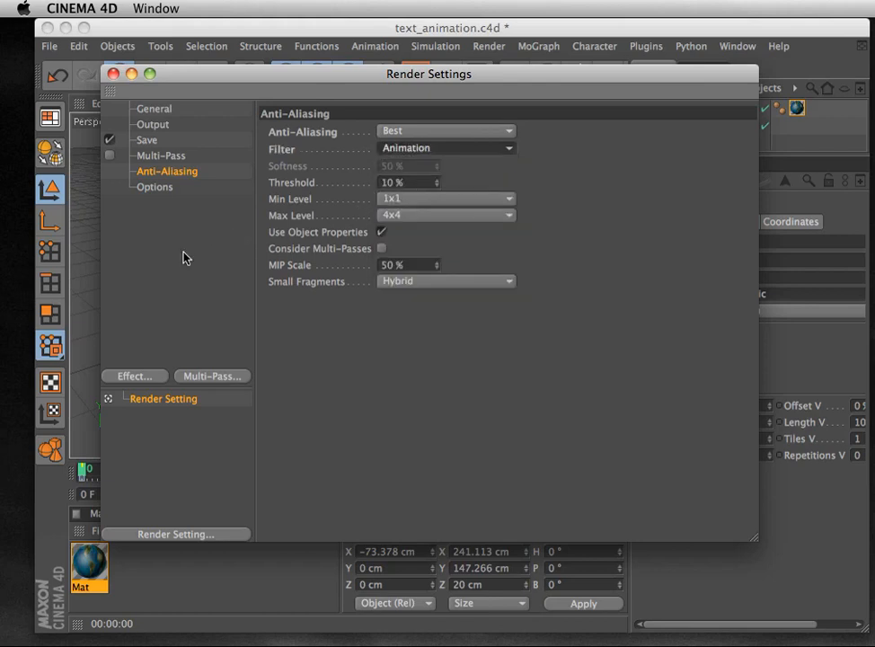
pyautogui.click(113, 76)
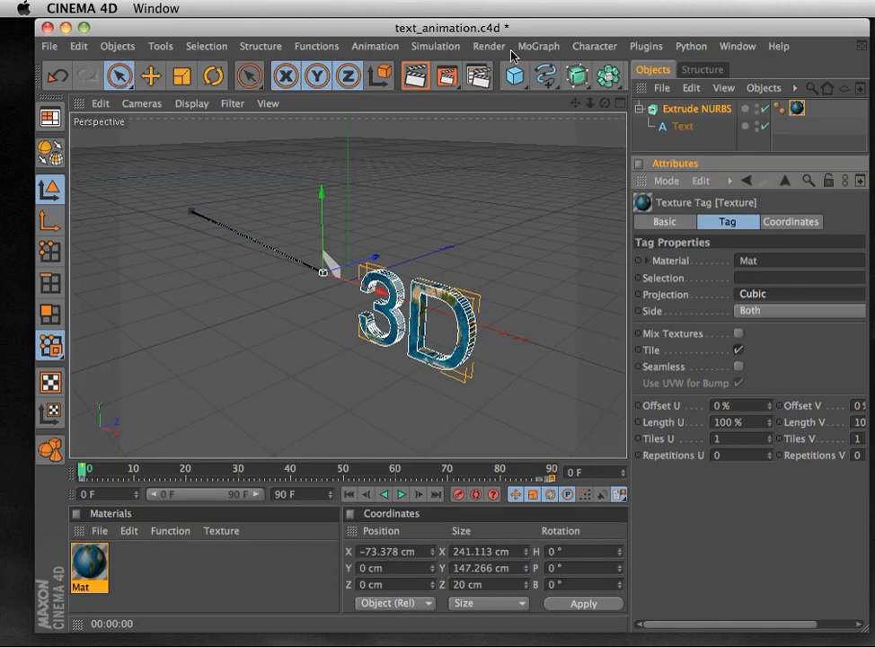
# Render the full animation to the Picture Viewer and close the viewer once the last frame is finished
pyautogui.click(450, 84)
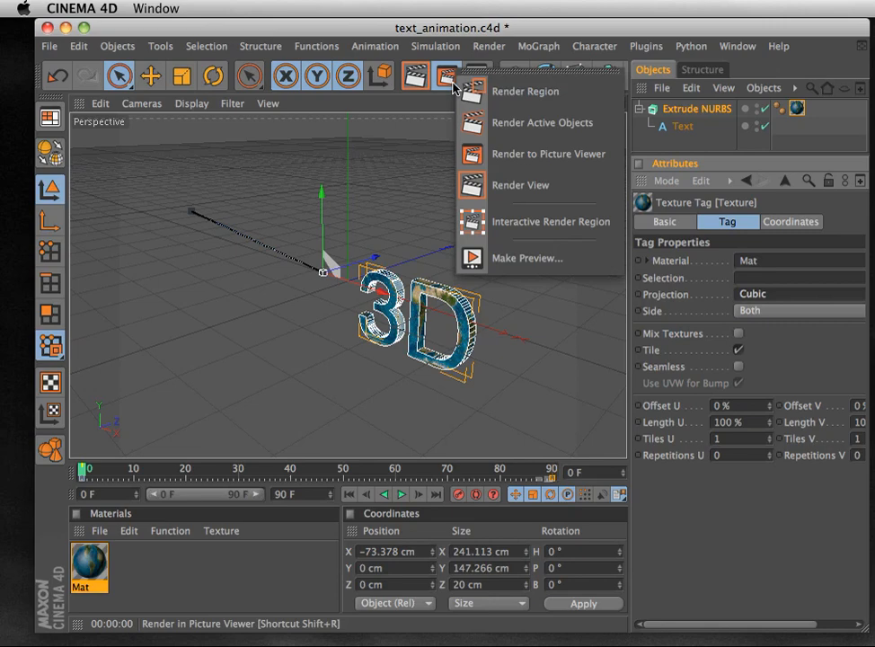
pyautogui.click(484, 167)
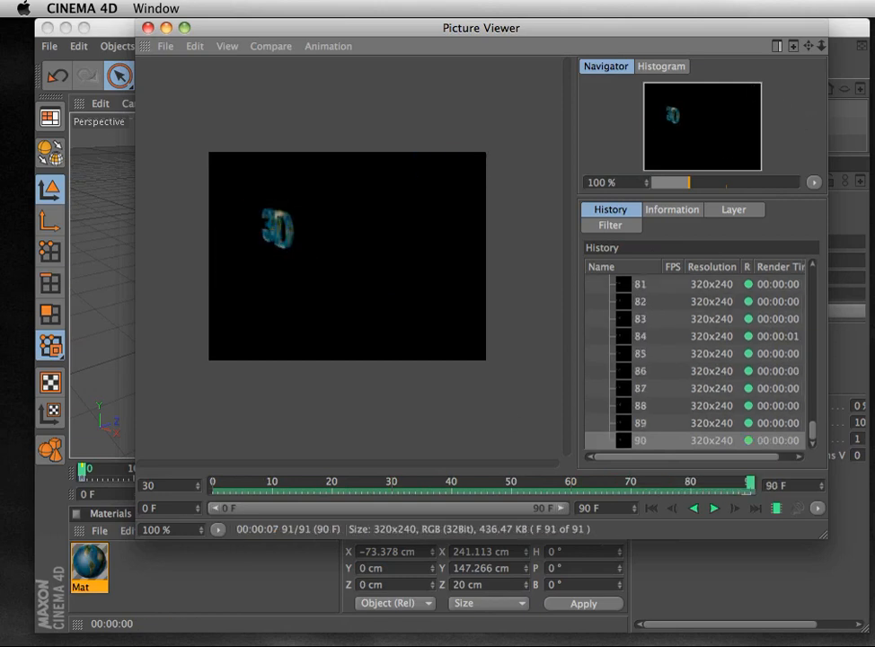
pyautogui.click(149, 28)
# Move the CINEMA 4D window aside and open the exporting folder from the desktop in Finder
pyautogui.moveTo(150, 32); pyautogui.dragTo(557, 54)
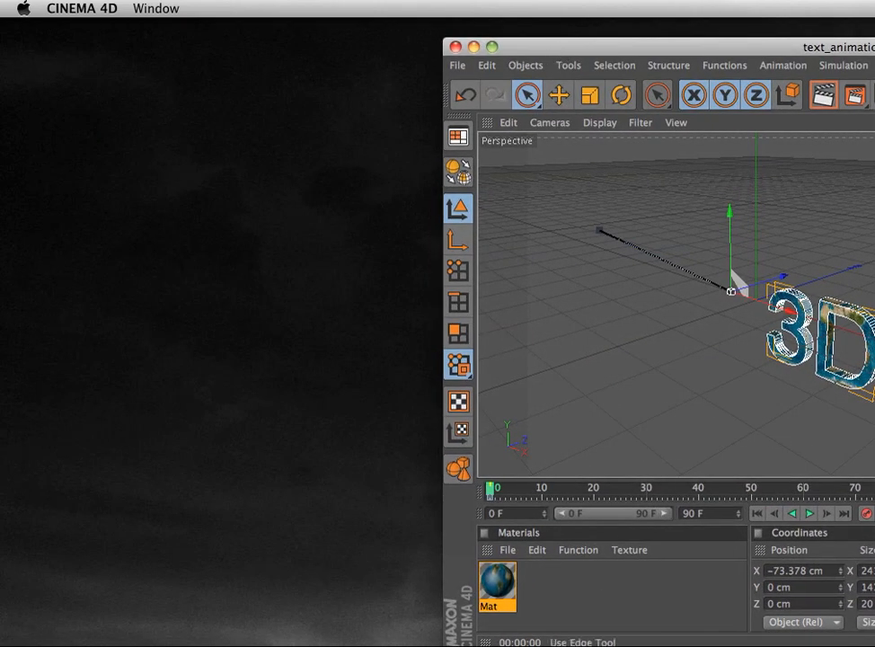
pyautogui.click(323, 506)
pyautogui.doubleClick(322, 506)
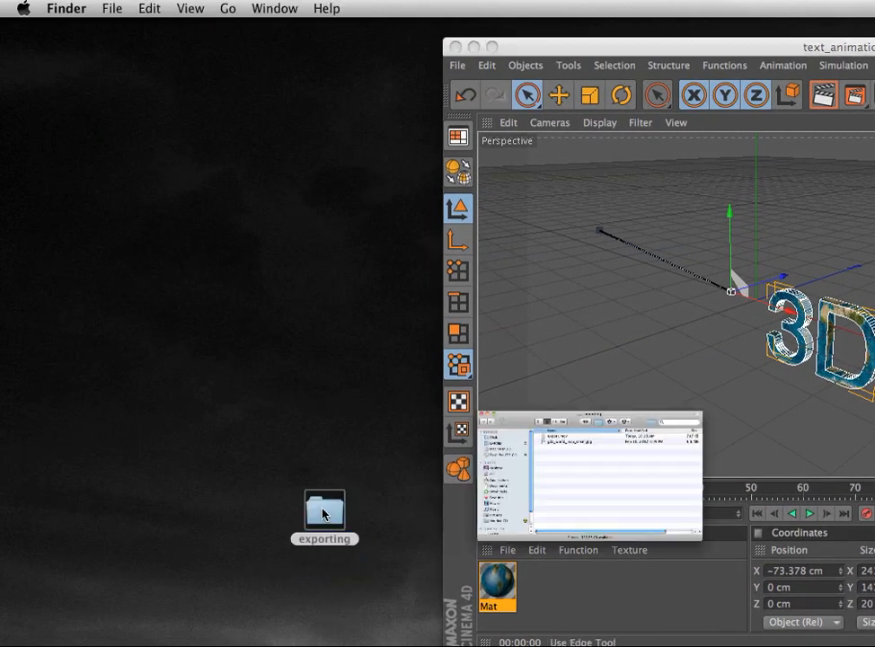
pyautogui.moveTo(874, 226); pyautogui.dragTo(259, 143)
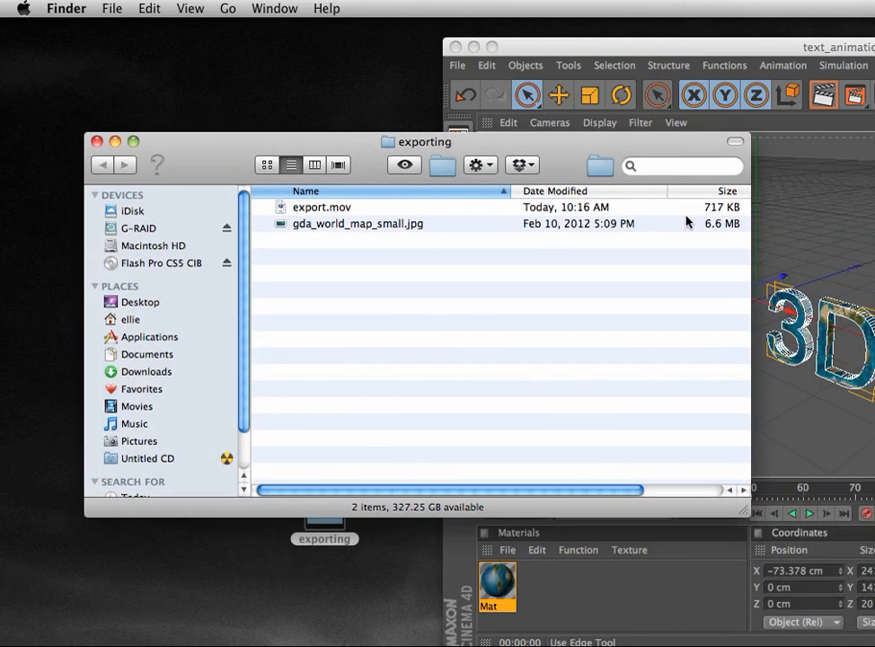
# Play the rendered movie export.mov in QuickTime Player to check it, and close the player window
pyautogui.click(282, 211)
pyautogui.doubleClick(282, 210)
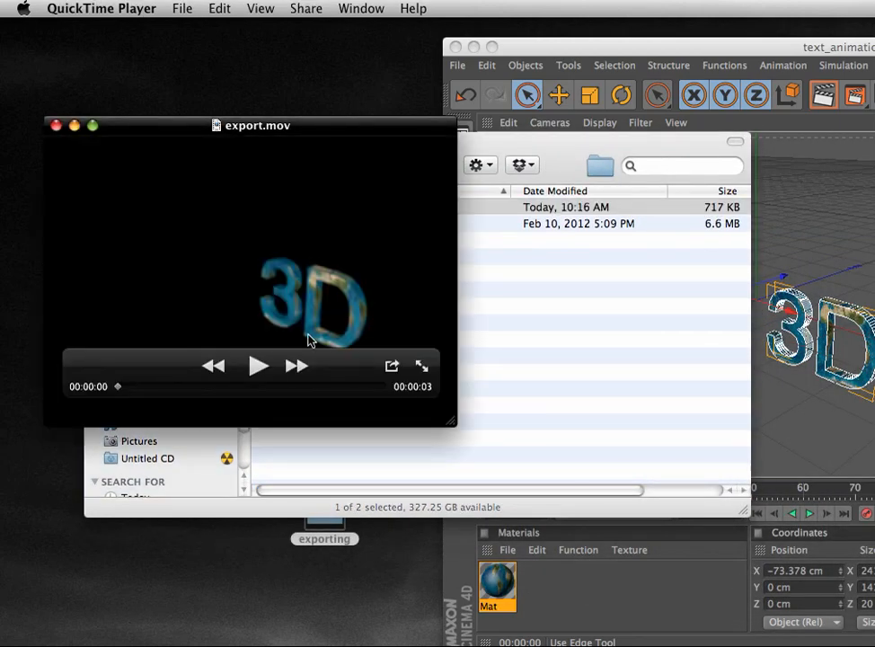
pyautogui.click(255, 371)
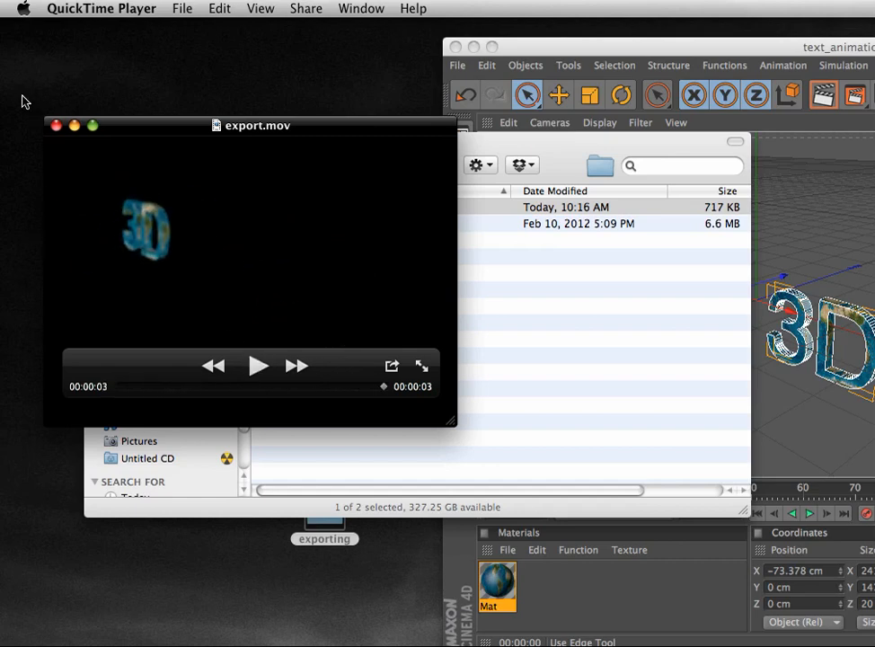
pyautogui.click(56, 125)
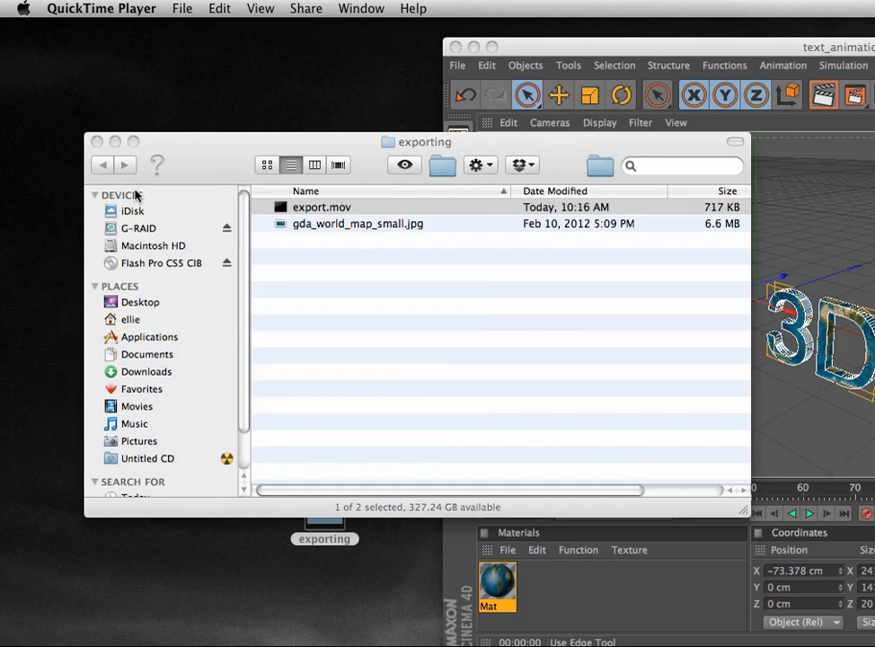
# Close the exporting folder and bring the CINEMA 4D window back fully into view
pyautogui.click(102, 145)
pyautogui.click(96, 141)
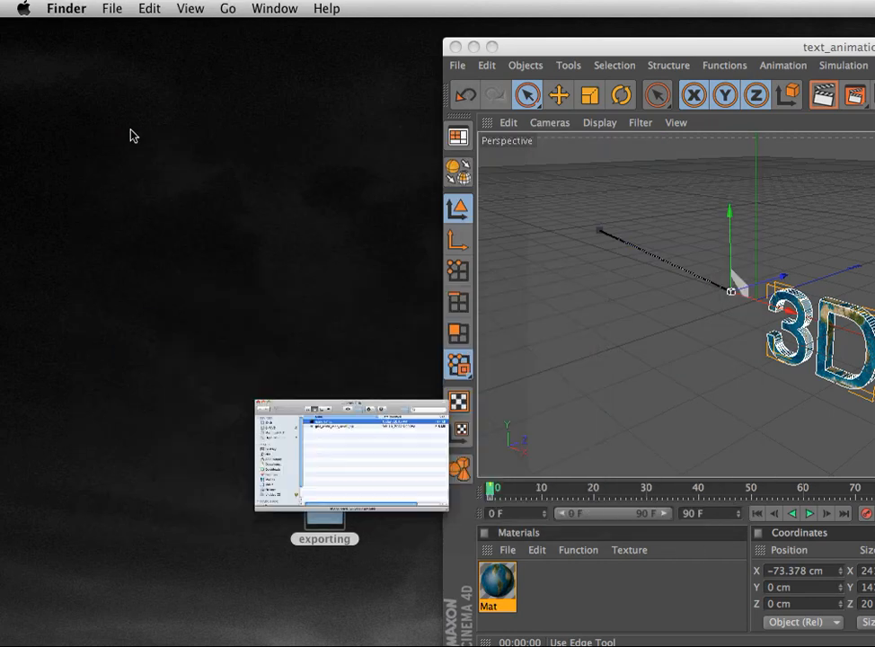
pyautogui.moveTo(609, 47); pyautogui.dragTo(201, 4)
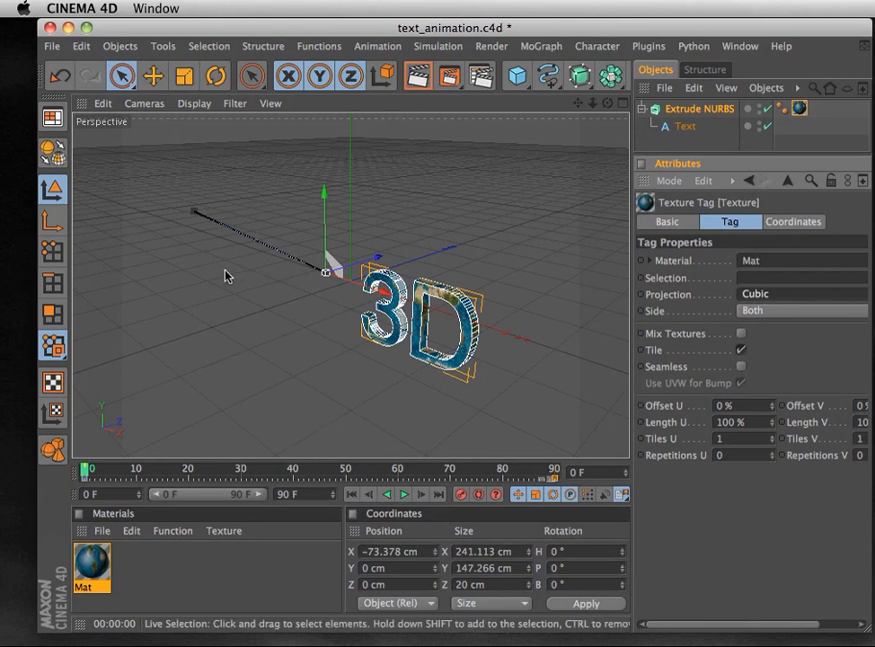
# Review the anti-aliasing render settings and the Make Preview options, leaving both without making changes
pyautogui.click(481, 78)
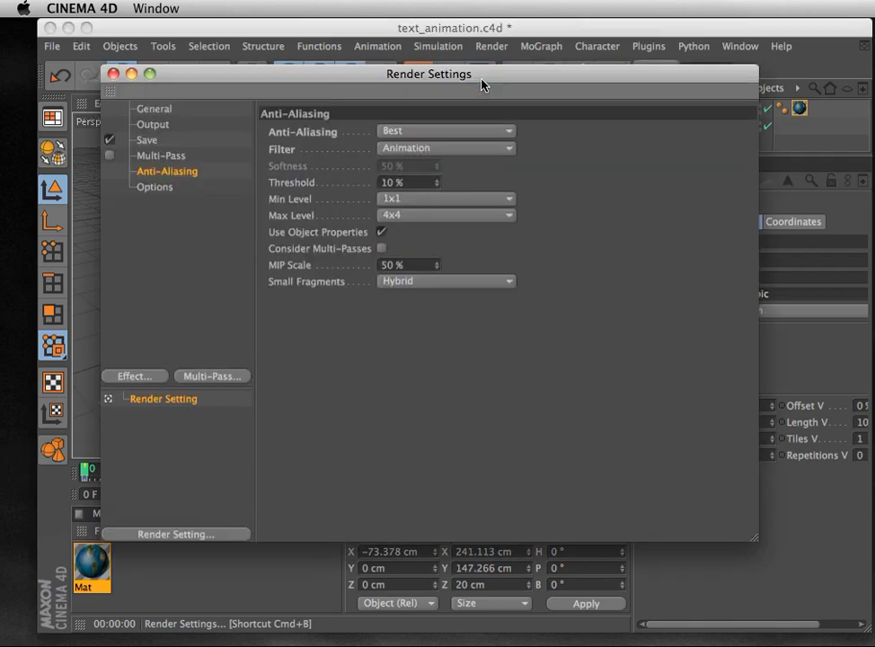
pyautogui.click(112, 75)
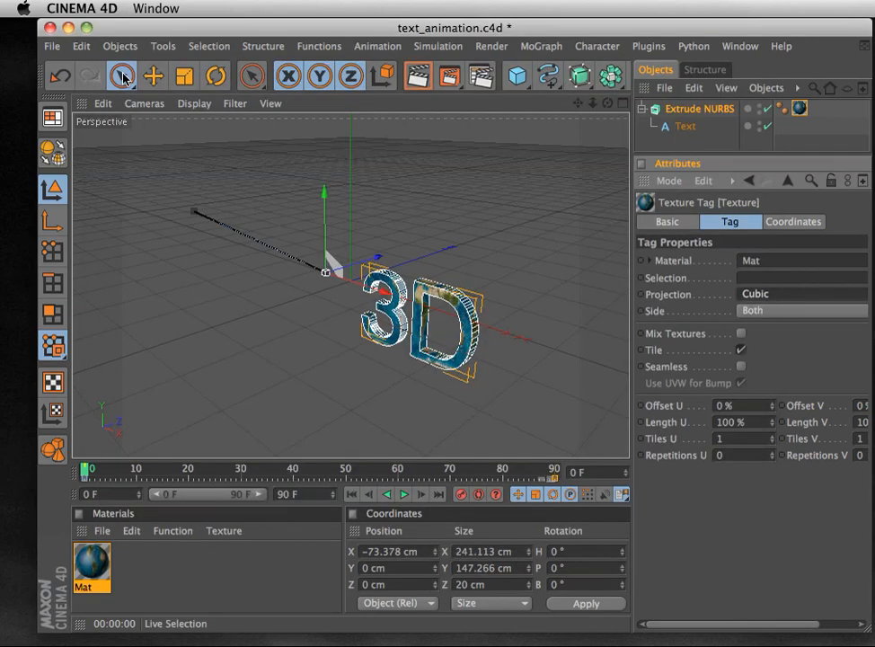
pyautogui.click(454, 77)
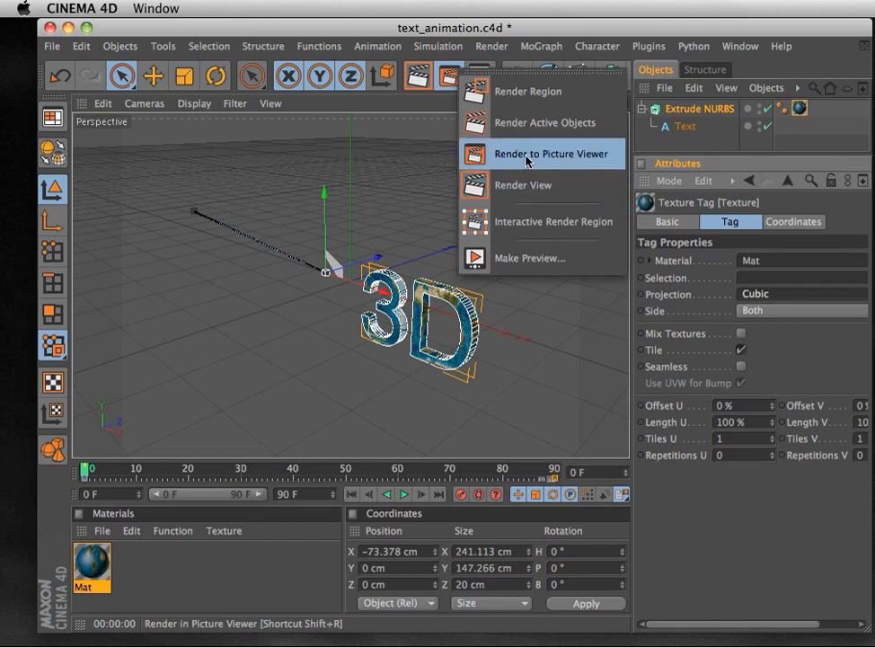
pyautogui.click(514, 262)
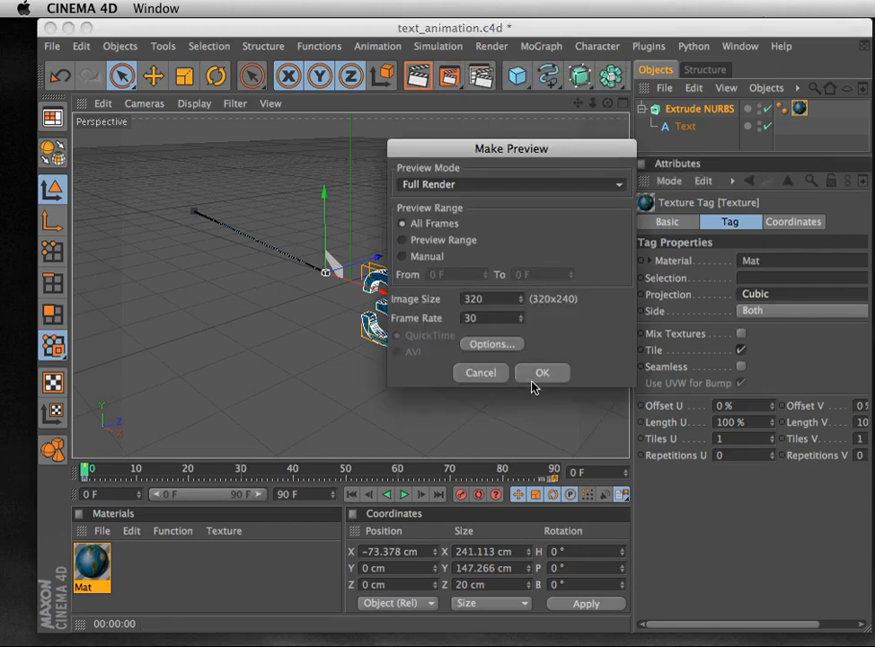
pyautogui.click(474, 372)
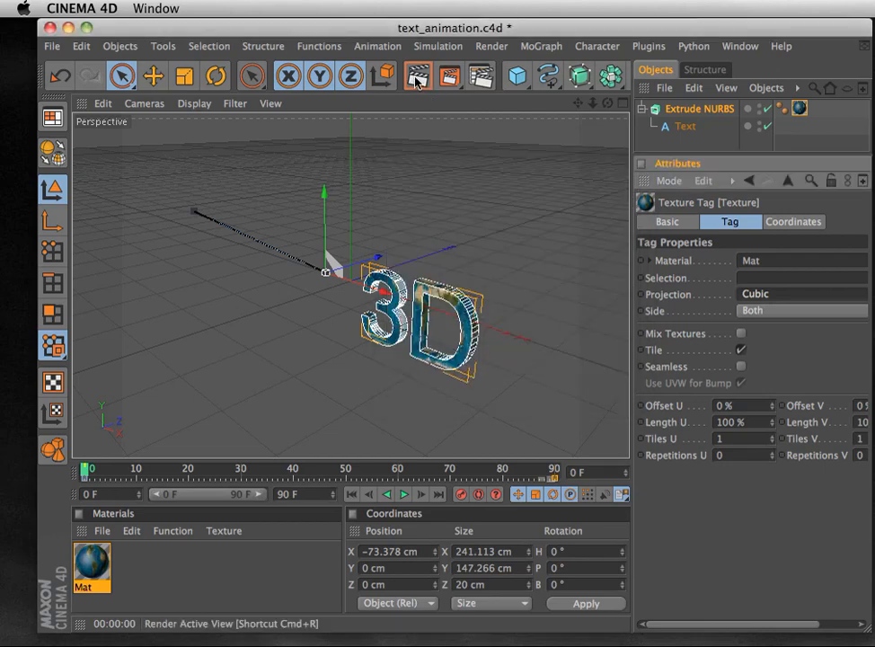
# Render the active view to check the textured 3D text, and clear the object selection
pyautogui.click(418, 77)
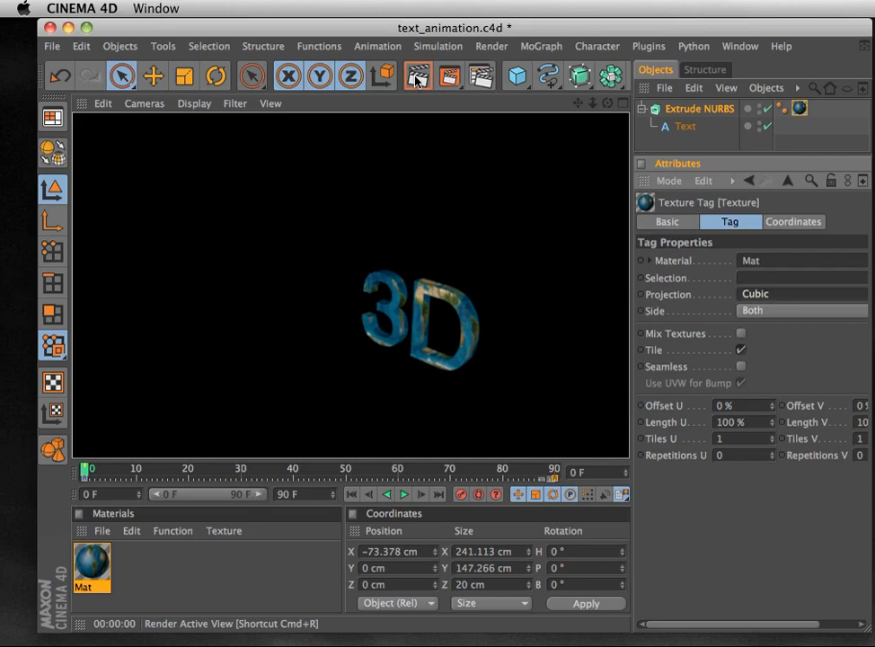
pyautogui.click(416, 223)
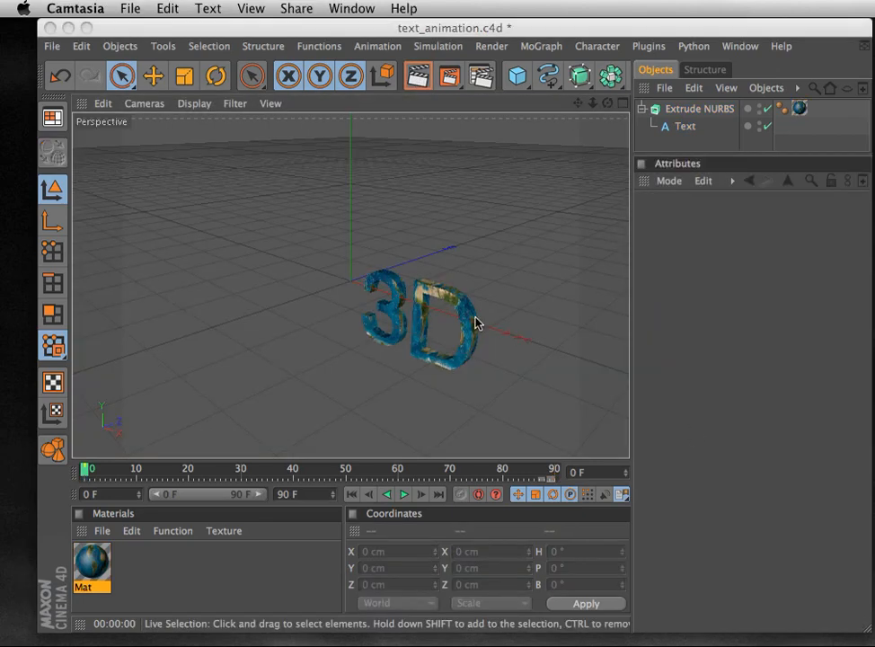
pyautogui.click(76, 8)
pyautogui.moveTo(130, 8)
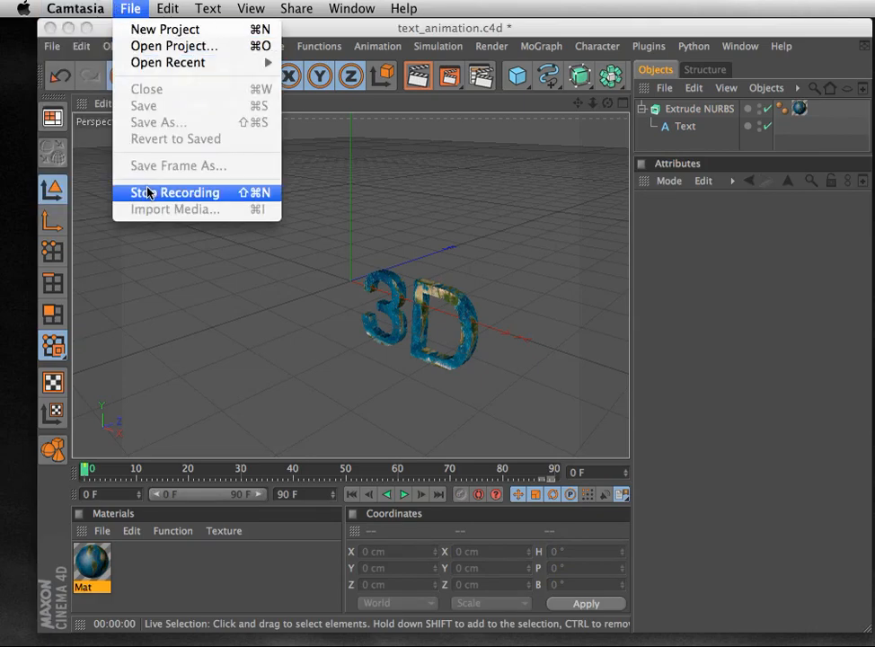